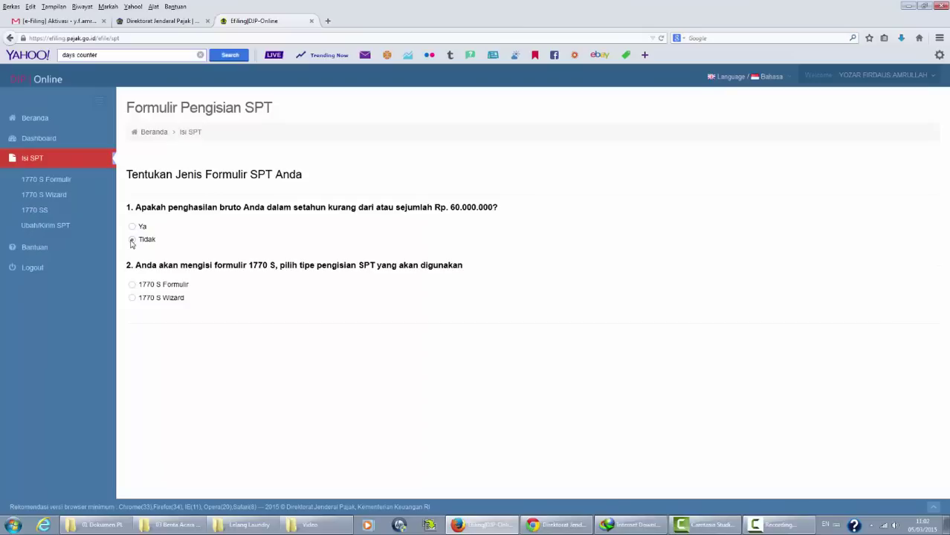
Answer Tidak to the income question and start the 1770 S return as a form.
{"action": "left_click", "coordinate": [132, 240]}
{"action": "left_click", "coordinate": [133, 286]}
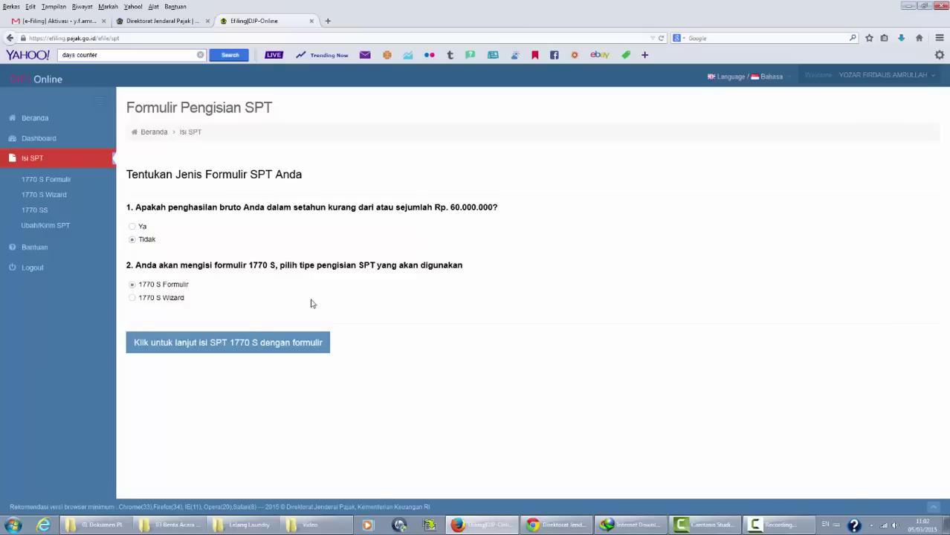
{"action": "left_click", "coordinate": [311, 350]}
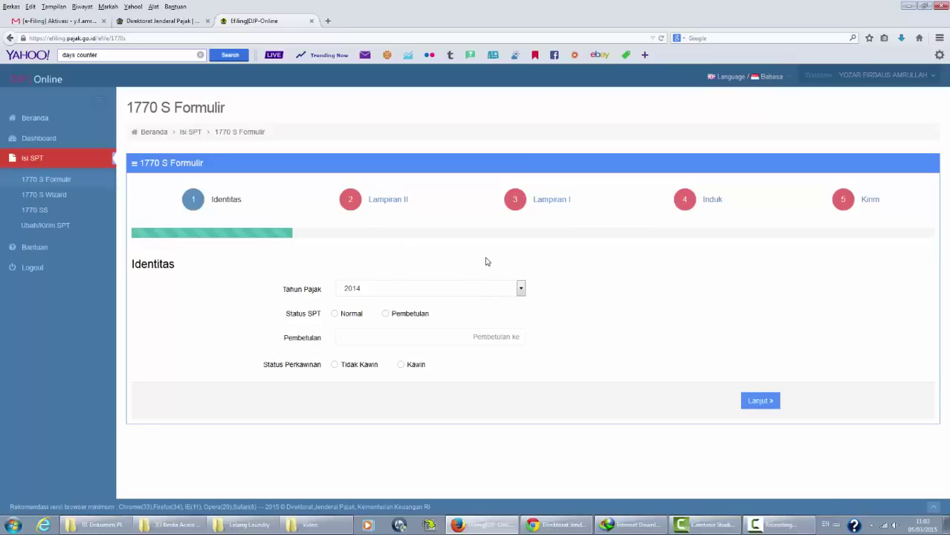
Mark the return Normal with Tidak Kawin status, then continue to Lampiran II.
{"action": "left_click", "coordinate": [335, 316]}
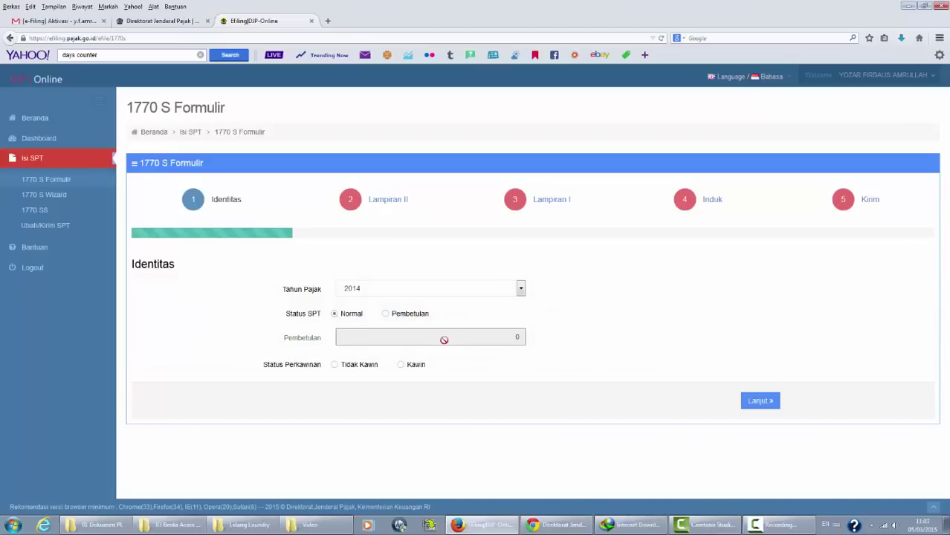
{"action": "left_click", "coordinate": [334, 365]}
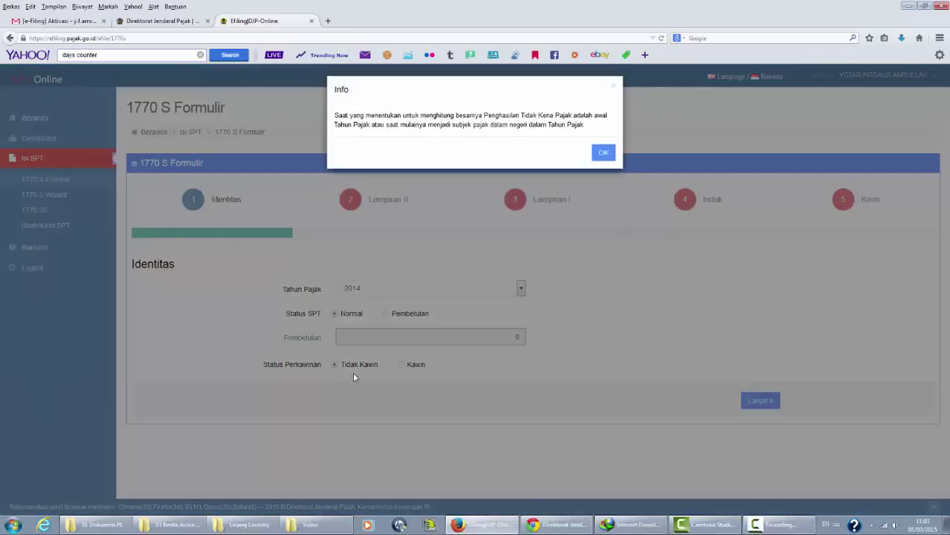
{"action": "left_click", "coordinate": [603, 158]}
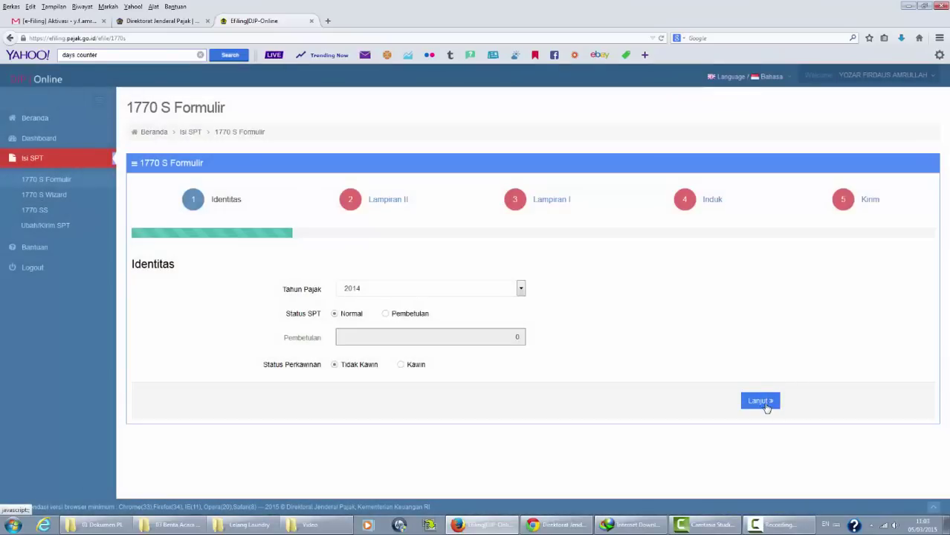
{"action": "left_click", "coordinate": [760, 401]}
Enter 37500000 as the gross honorarium income on row 6 of Lampiran II Bagian A.
{"action": "scroll", "coordinate": [947, 268], "scroll_direction": "down", "scroll_amount": 2}
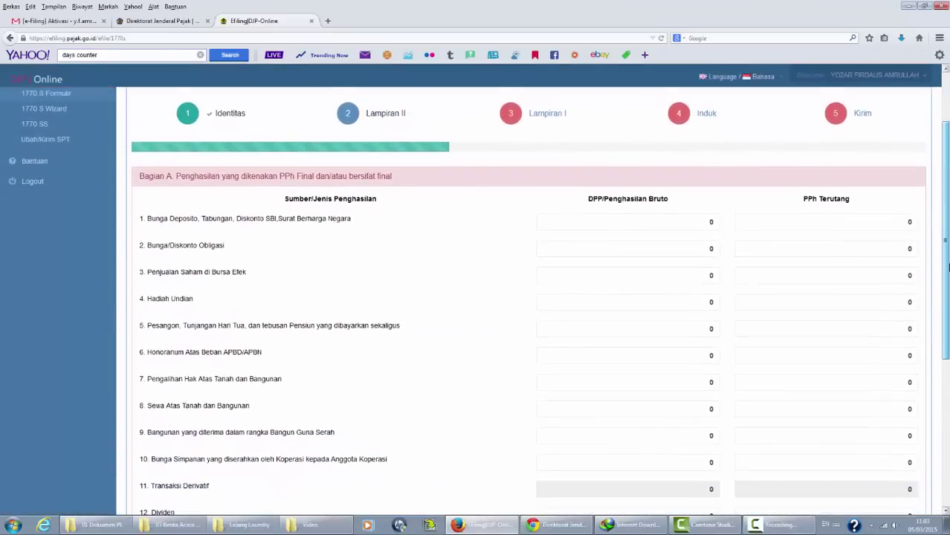
{"action": "scroll", "coordinate": [947, 267], "scroll_direction": "up", "scroll_amount": 2}
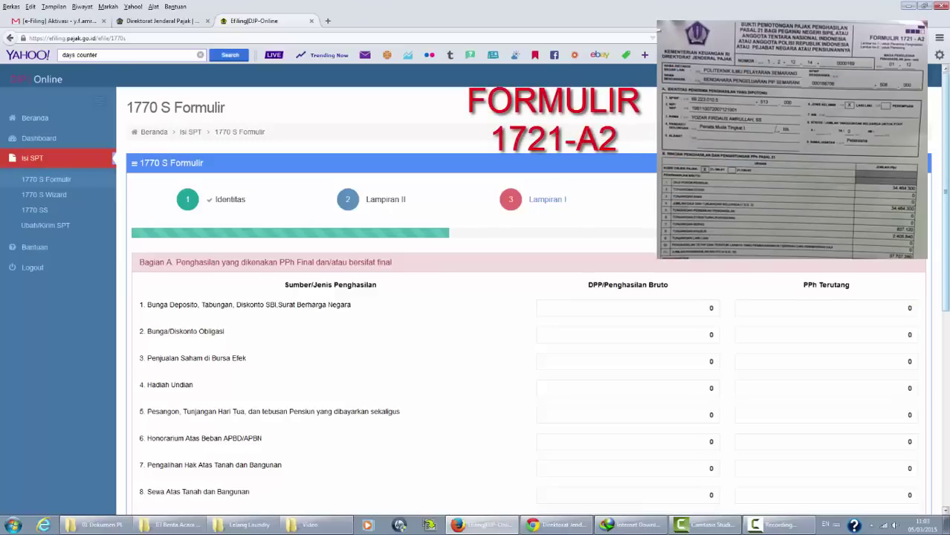
{"action": "scroll", "coordinate": [336, 256], "scroll_direction": "down", "scroll_amount": 3}
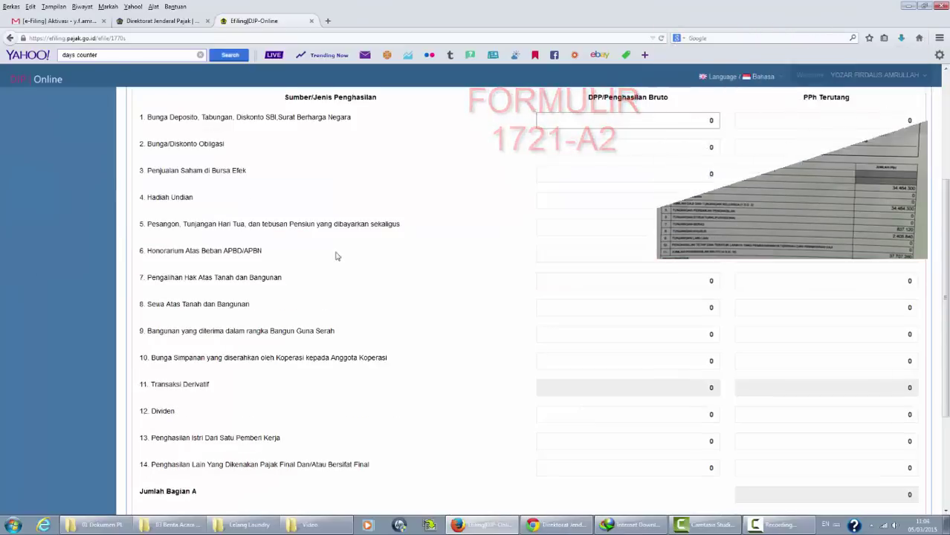
{"action": "left_click", "coordinate": [687, 258]}
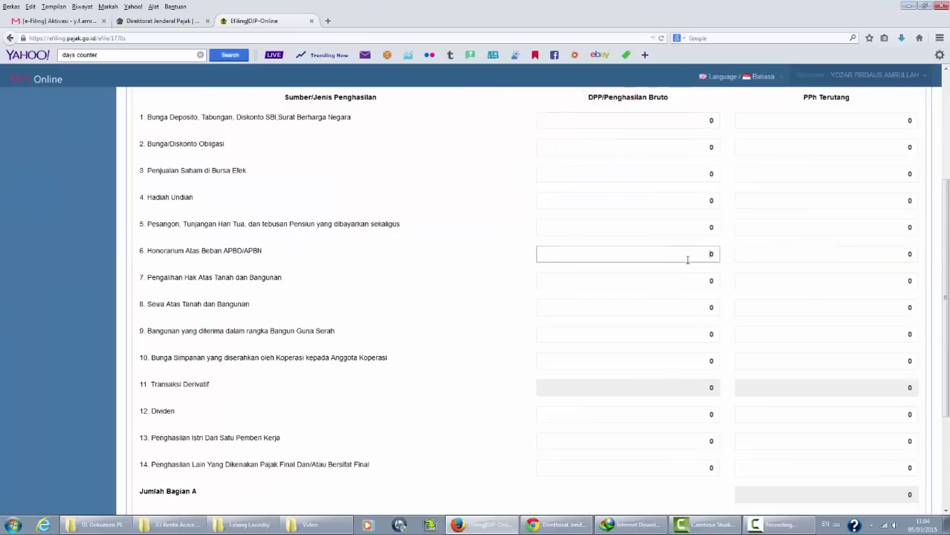
{"action": "double_click", "coordinate": [691, 259]}
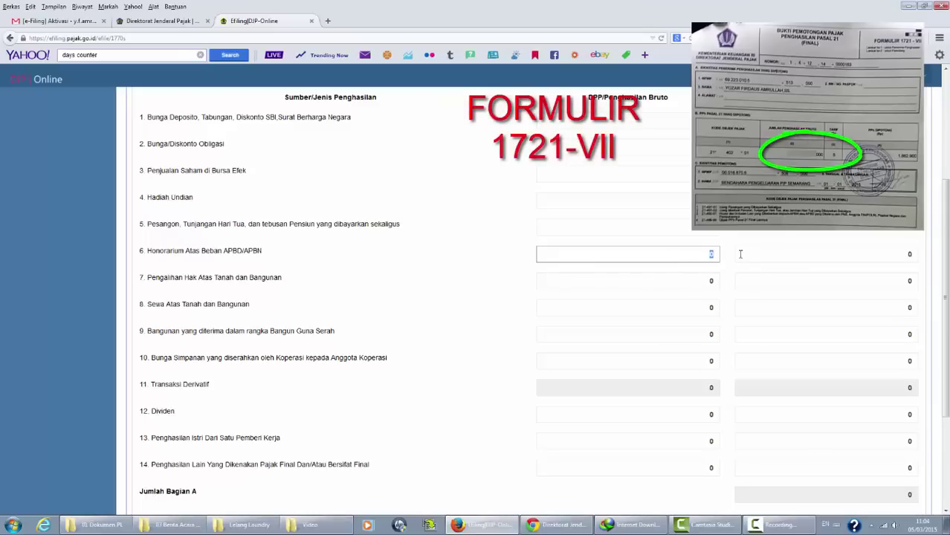
{"action": "type", "text": "37"}
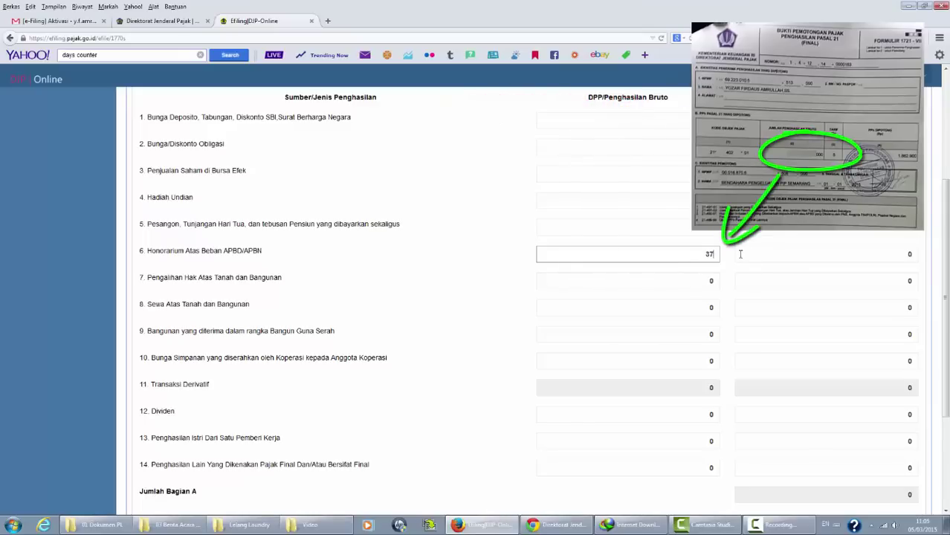
{"action": "type", "text": "500000"}
{"action": "key", "text": "Tab"}
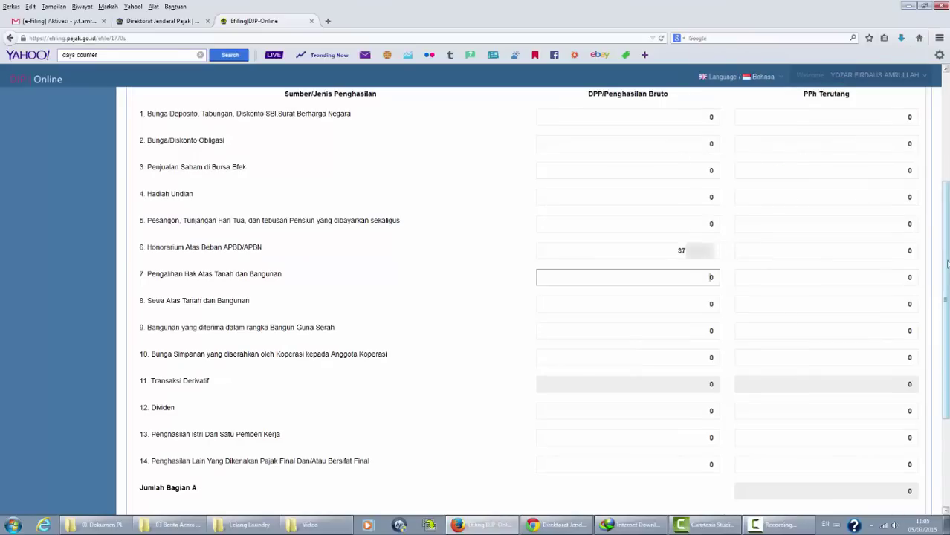
{"action": "scroll", "coordinate": [949, 226], "scroll_direction": "down", "scroll_amount": 3}
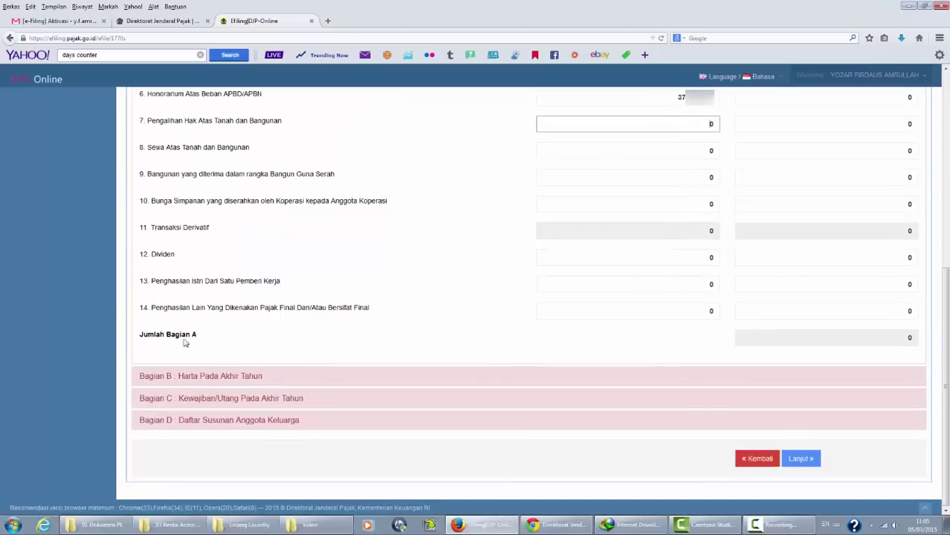
Load last year's assets into Bagian B, bringing in the 2012 Honda Beat motorbike unchanged.
{"action": "left_click", "coordinate": [203, 378]}
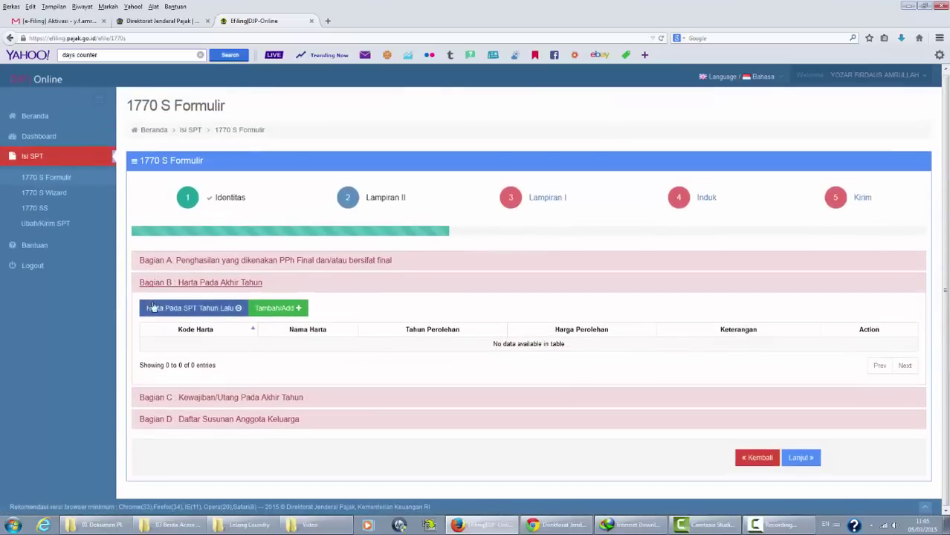
{"action": "left_click", "coordinate": [175, 311]}
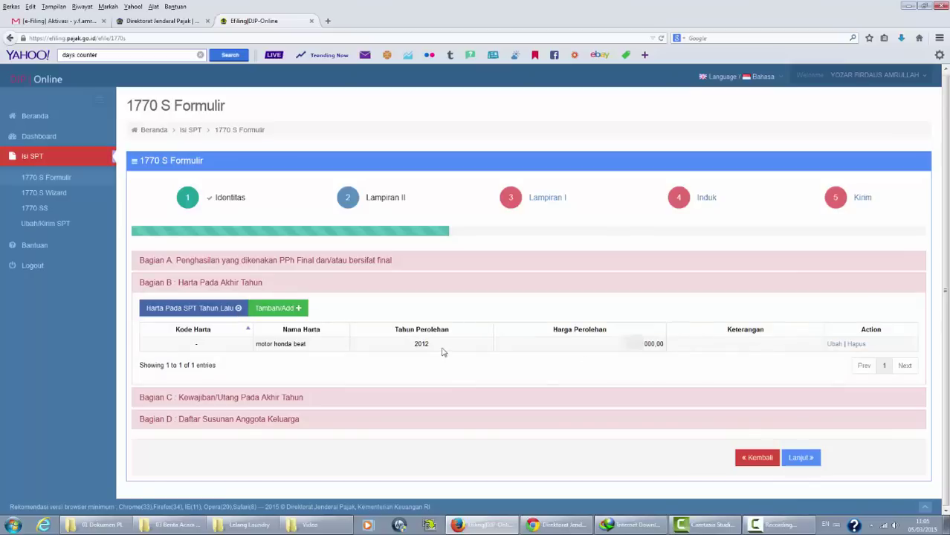
{"action": "left_click", "coordinate": [836, 345]}
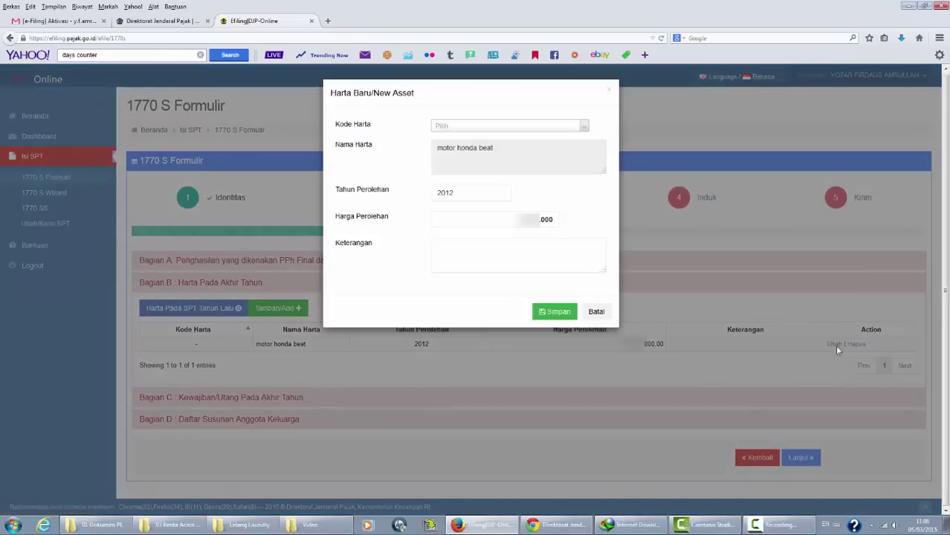
{"action": "left_click", "coordinate": [596, 311]}
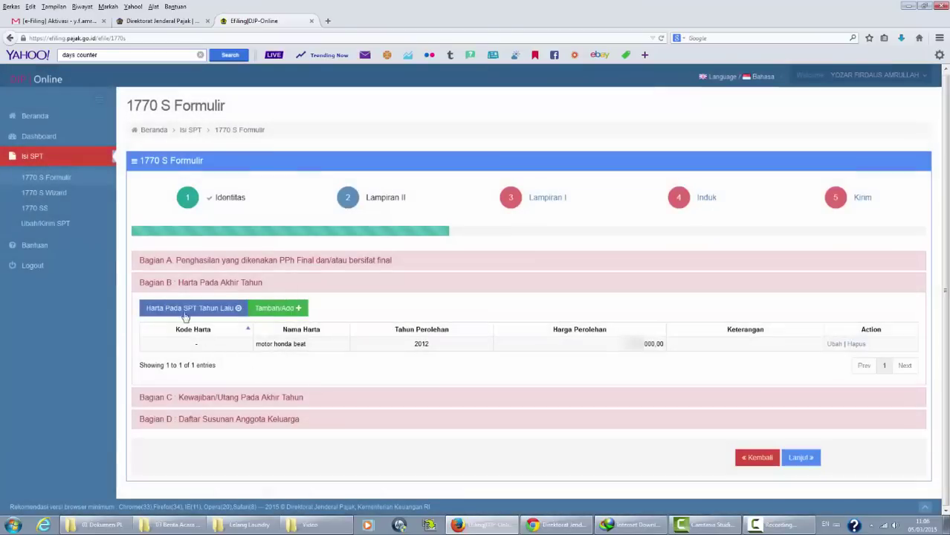
{"action": "left_click", "coordinate": [277, 309]}
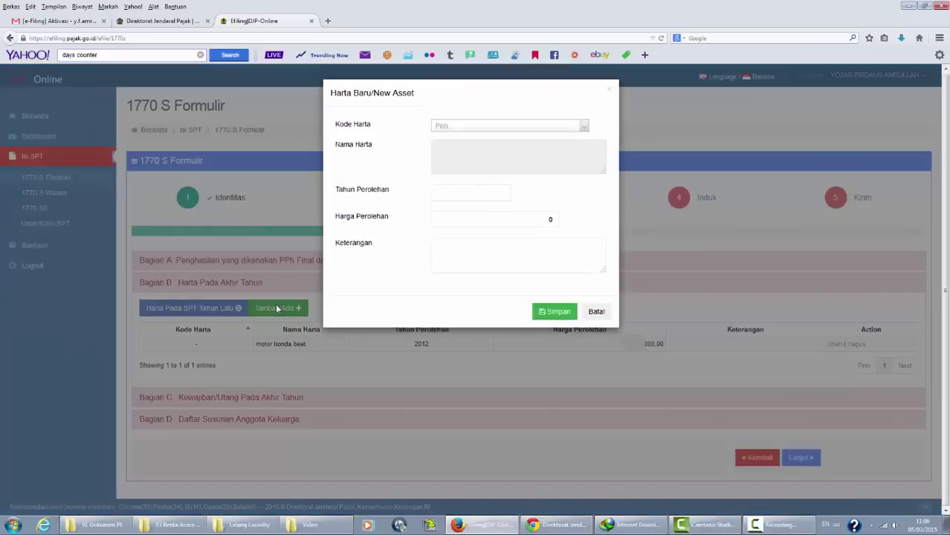
{"action": "left_click", "coordinate": [596, 313]}
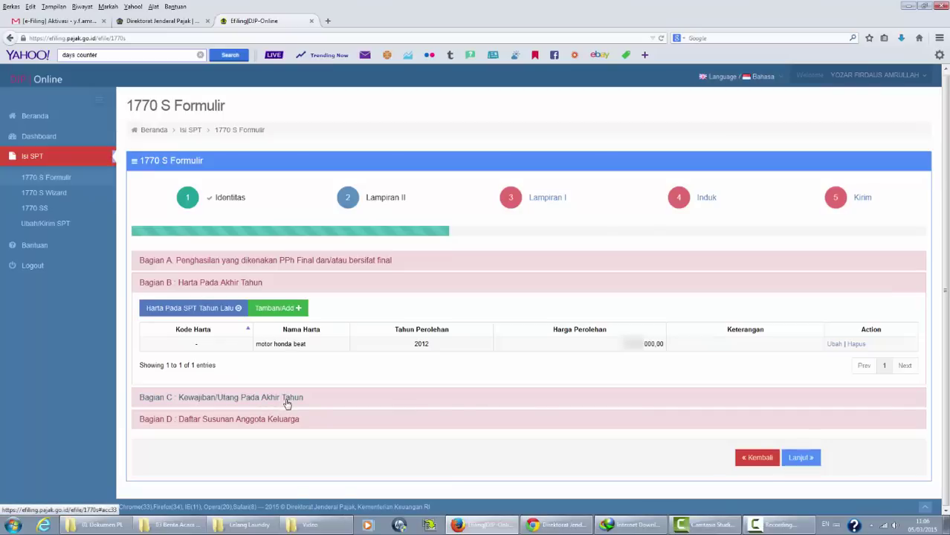
Review the empty debts and dependents sections, then continue to Lampiran I.
{"action": "left_click", "coordinate": [287, 402]}
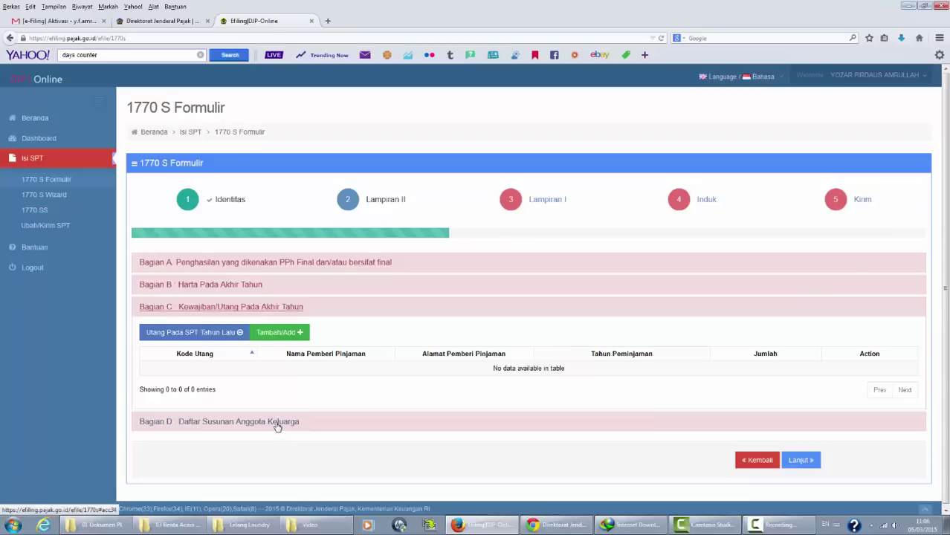
{"action": "left_click", "coordinate": [276, 422]}
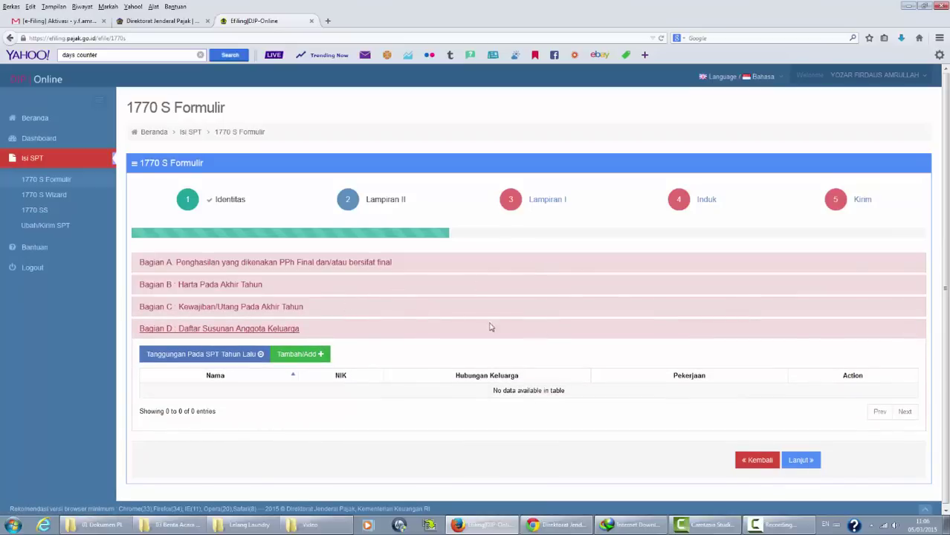
{"action": "left_click", "coordinate": [799, 460]}
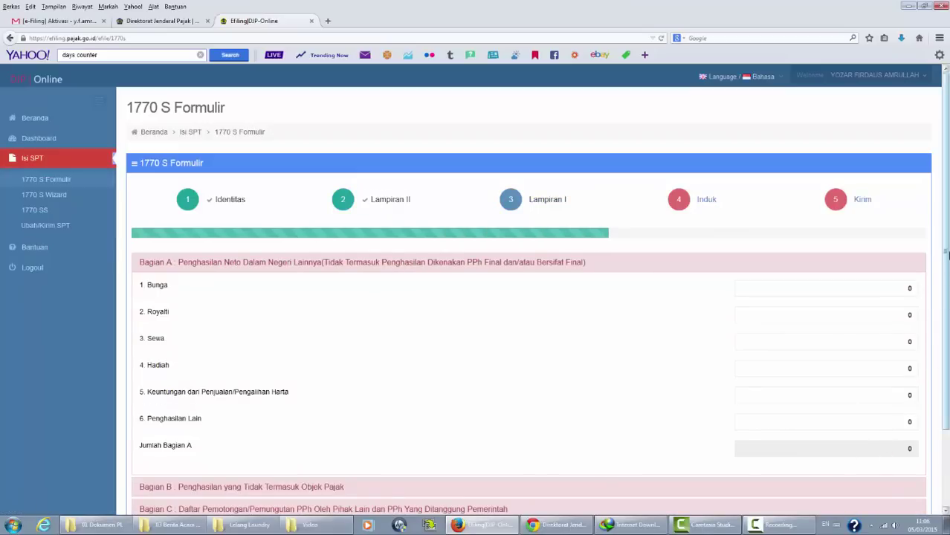
Expand Bagian B and then Bagian C of Lampiran I to show the empty withholding table.
{"action": "left_click_drag", "start_coordinate": [946, 255], "coordinate": [947, 315]}
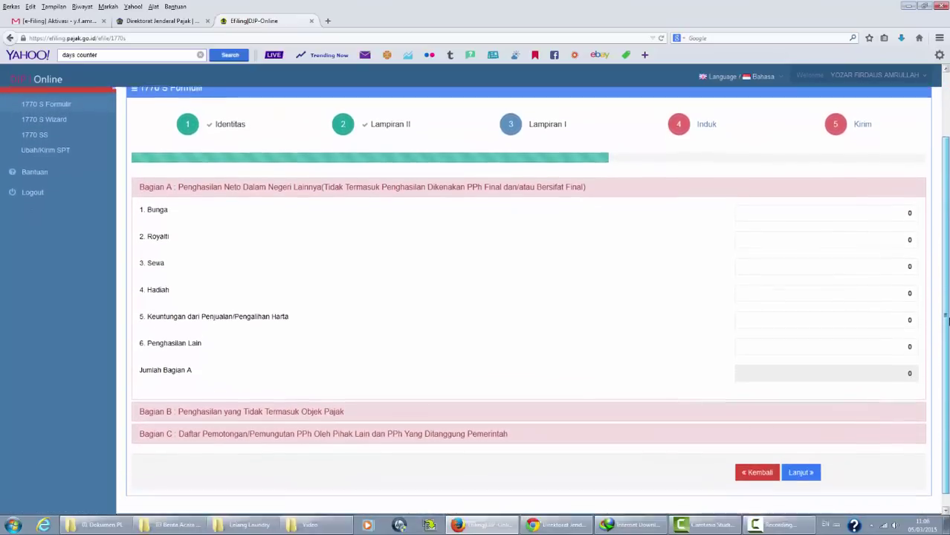
{"action": "left_click", "coordinate": [307, 414]}
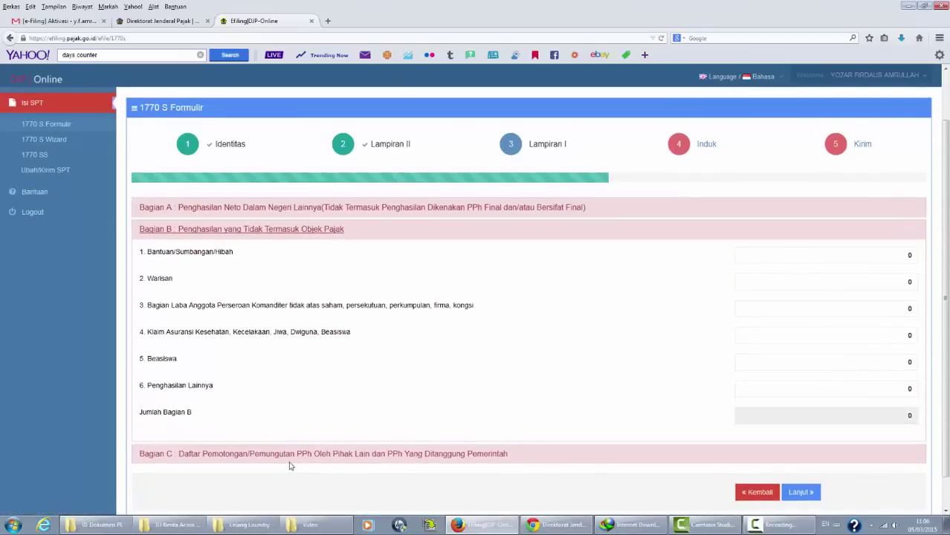
{"action": "left_click", "coordinate": [350, 457]}
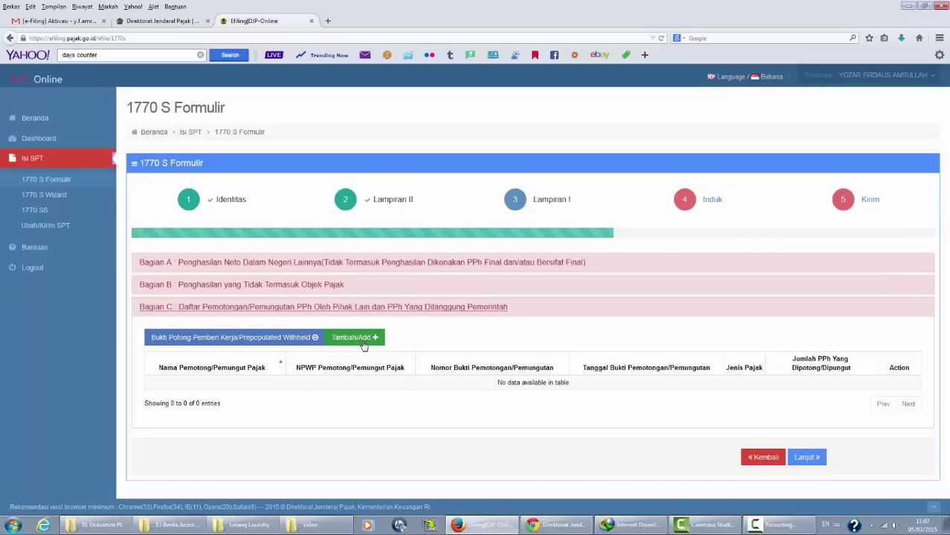
Add a withholding entry for Bend.PIP Semarang with its NPWP and the pasted slip number.
{"action": "left_click", "coordinate": [363, 343]}
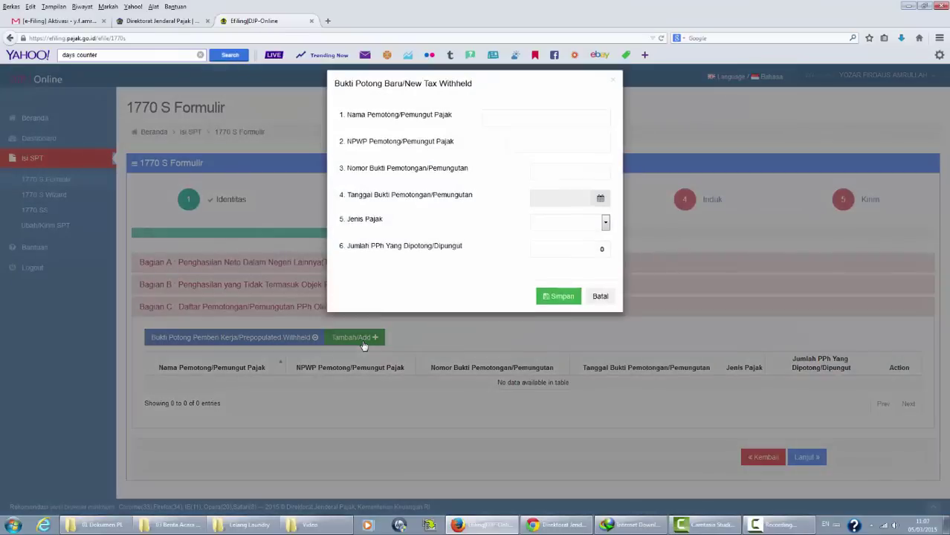
{"action": "left_click", "coordinate": [541, 128]}
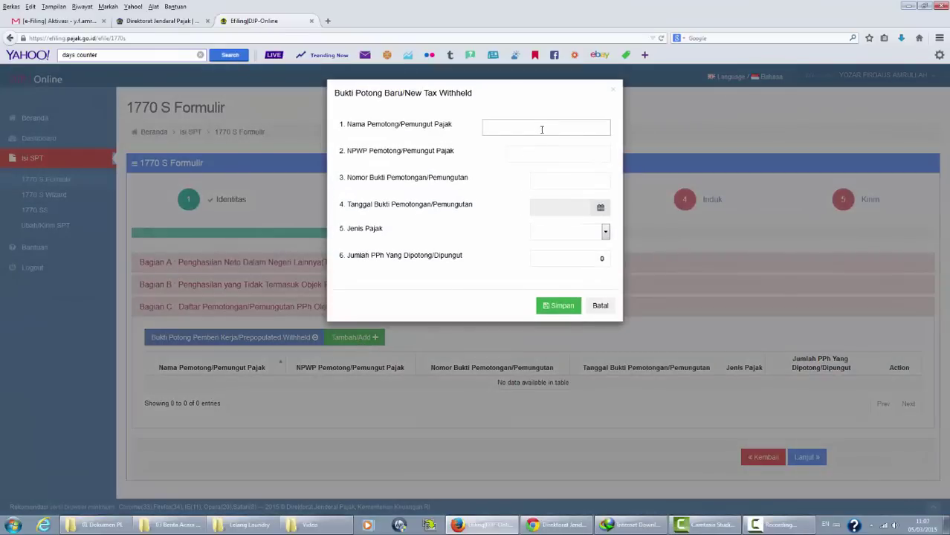
{"action": "type", "text": "Bend.PIP Semarang"}
{"action": "key", "text": "Tab"}
{"action": "type", "text": "00"}
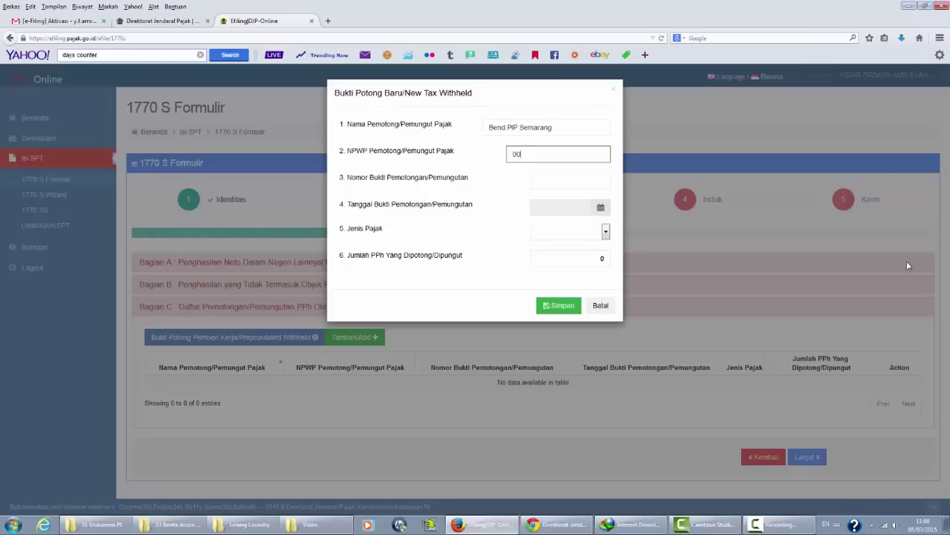
{"action": "type", "text": "0"}
{"action": "left_click", "coordinate": [583, 183]}
{"action": "key", "text": "ctrl+v"}
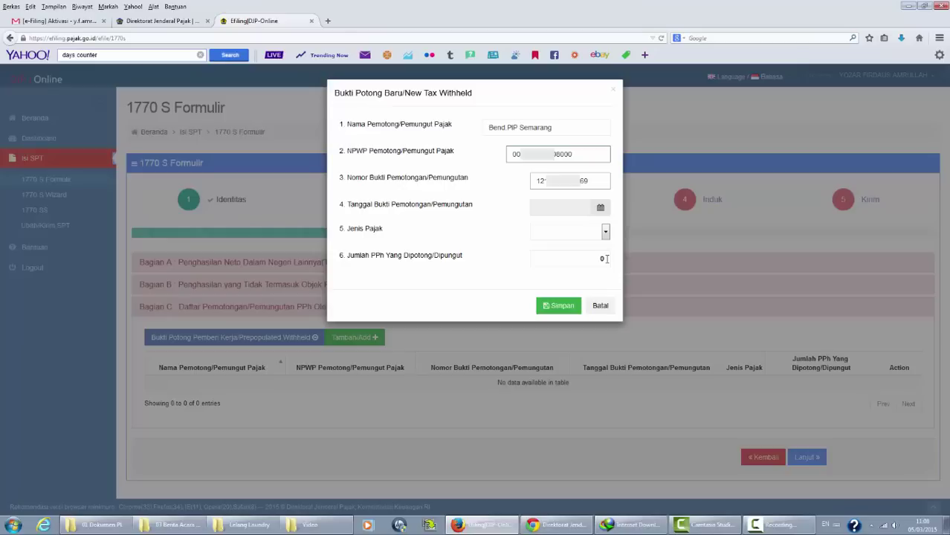
Date the slip 08-01-2015, set tax type Pasal 21 and amount 494200, and save it.
{"action": "left_click", "coordinate": [602, 208]}
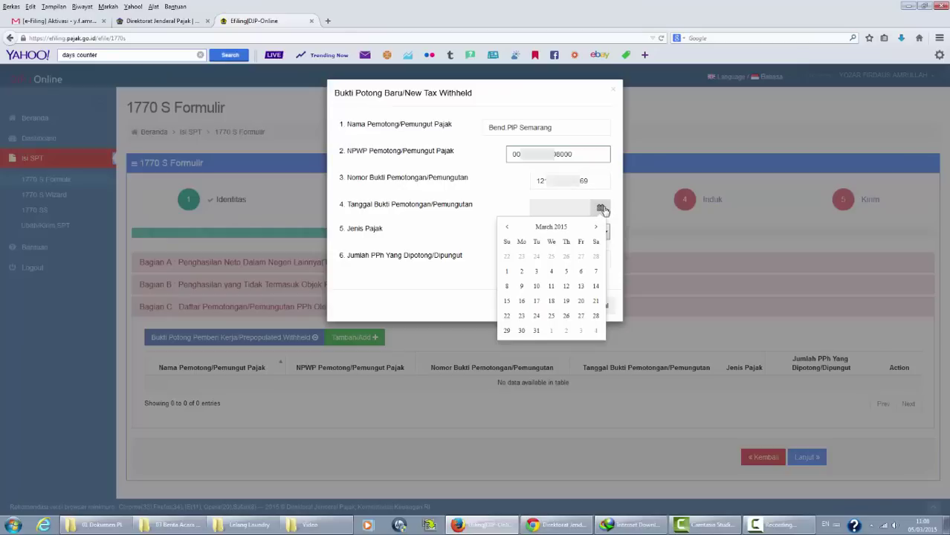
{"action": "left_click", "coordinate": [506, 228]}
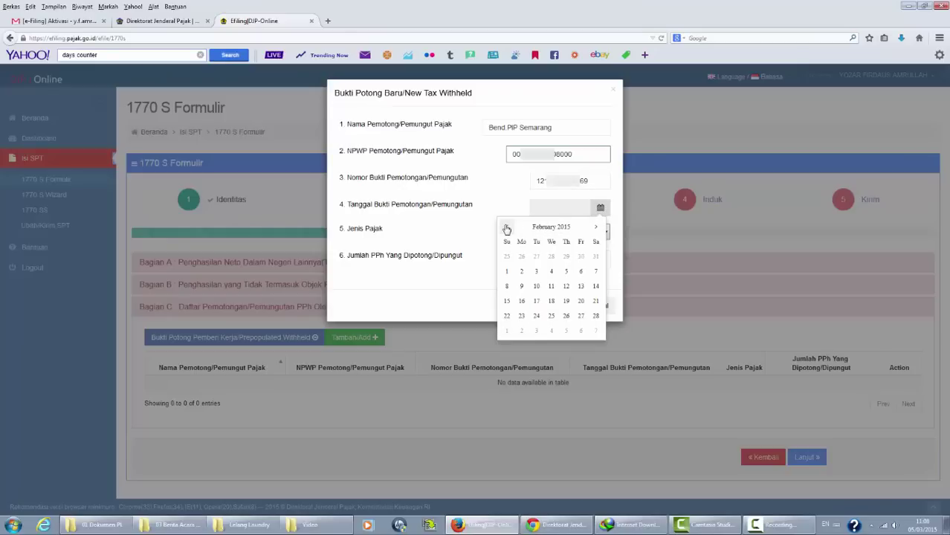
{"action": "left_click", "coordinate": [506, 228]}
{"action": "left_click", "coordinate": [565, 271]}
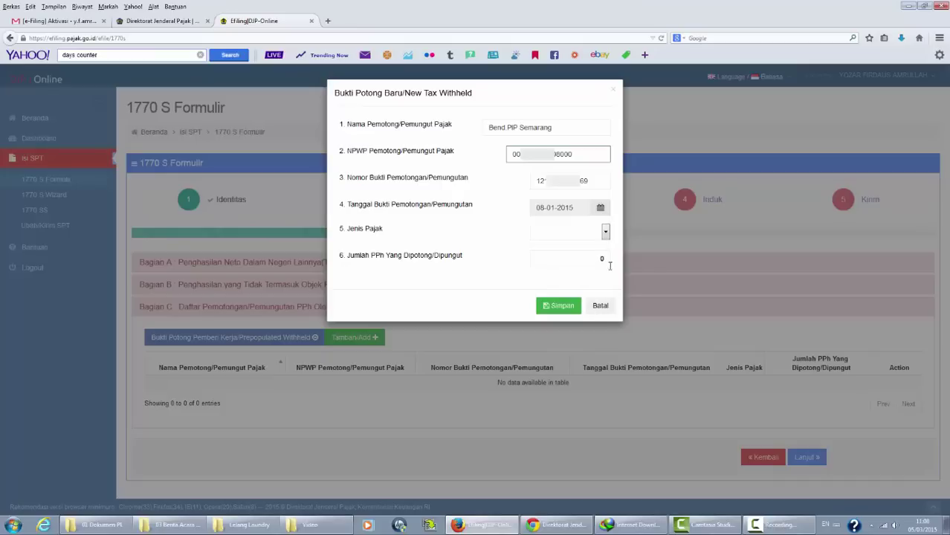
{"action": "left_click", "coordinate": [605, 233]}
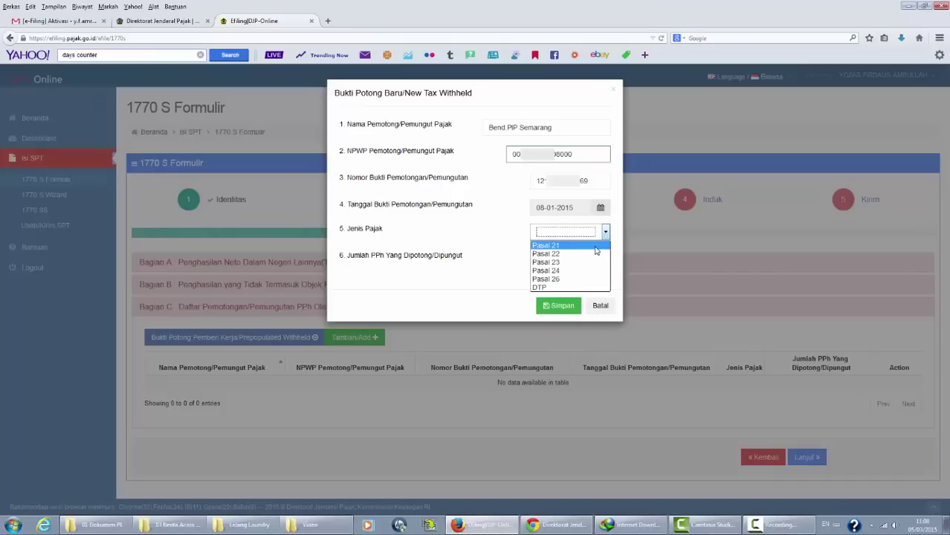
{"action": "left_click", "coordinate": [595, 246]}
{"action": "left_click", "coordinate": [580, 256]}
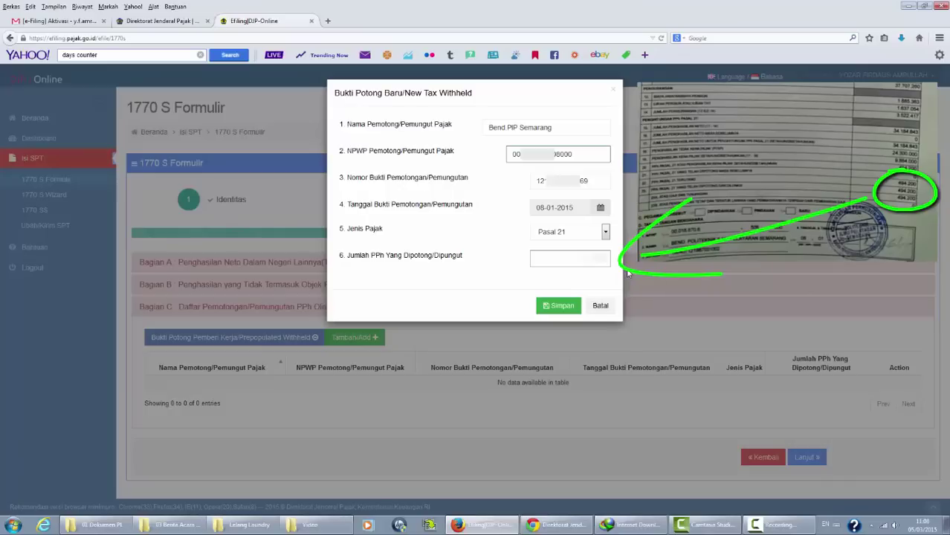
{"action": "type", "text": "494200"}
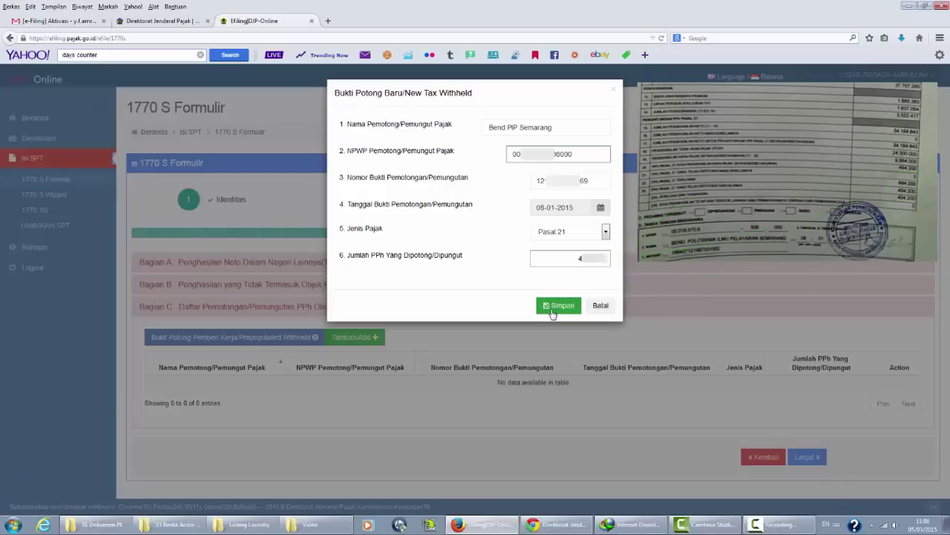
{"action": "left_click", "coordinate": [554, 311]}
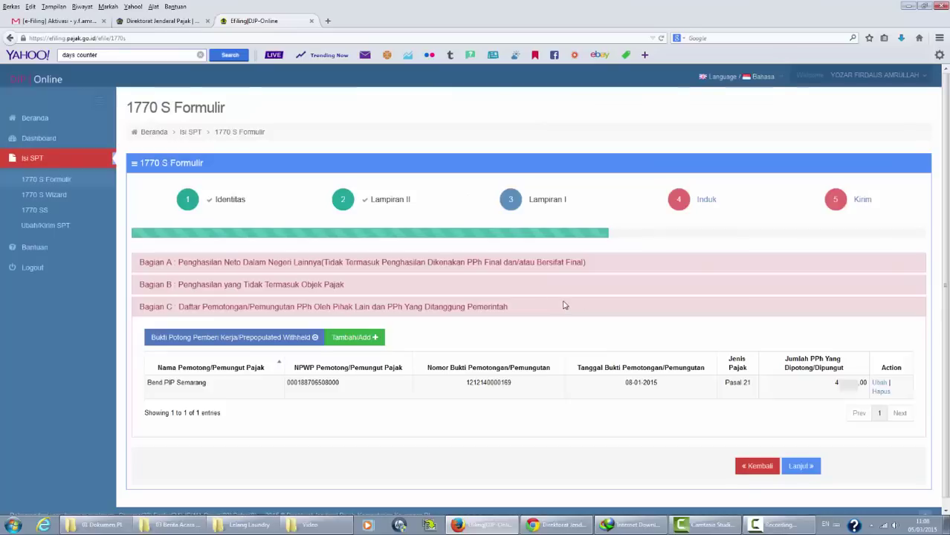
Go to the main Induk form and let it calculate the income totals.
{"action": "left_click", "coordinate": [801, 466]}
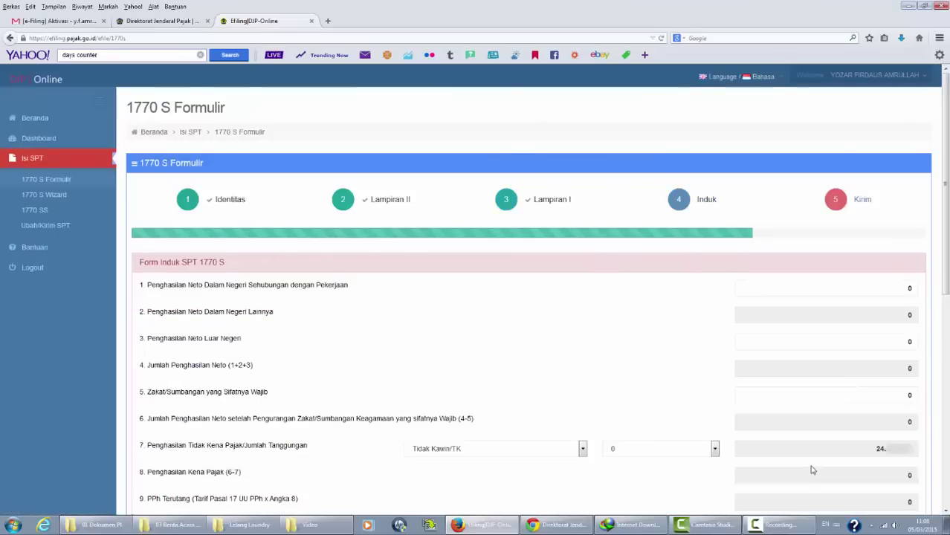
{"action": "scroll", "coordinate": [947, 237], "scroll_direction": "down", "scroll_amount": 2}
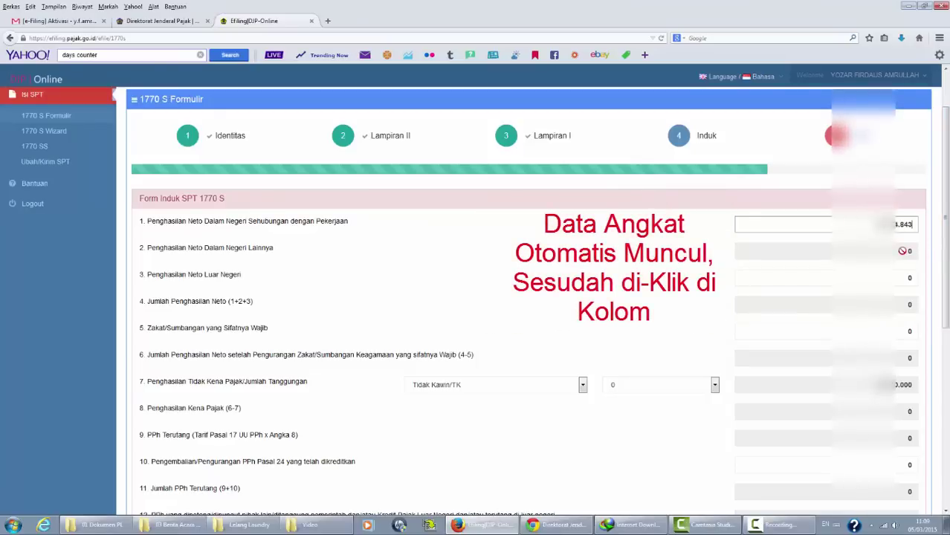
{"action": "left_click", "coordinate": [903, 250]}
{"action": "left_click", "coordinate": [907, 304]}
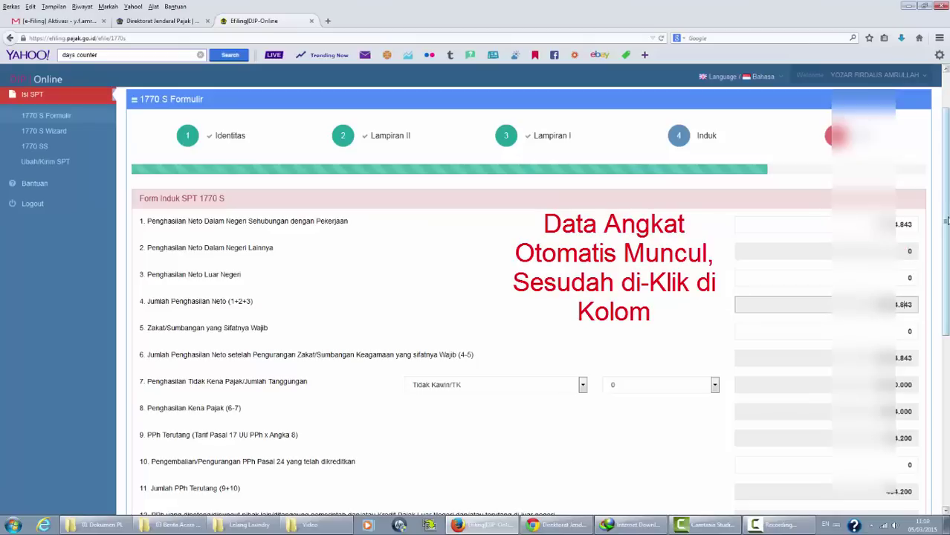
{"action": "scroll", "coordinate": [947, 268], "scroll_direction": "down", "scroll_amount": 2}
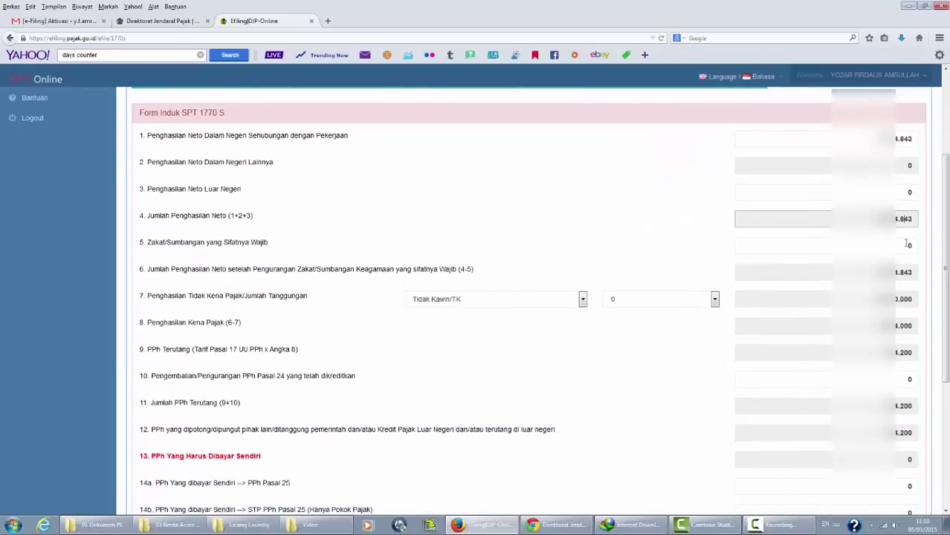
Leave the zakat deduction empty and check that line 16 shows Nihil with 0 tax due.
{"action": "left_click", "coordinate": [907, 246]}
{"action": "scroll", "coordinate": [946, 268], "scroll_direction": "down", "scroll_amount": 1}
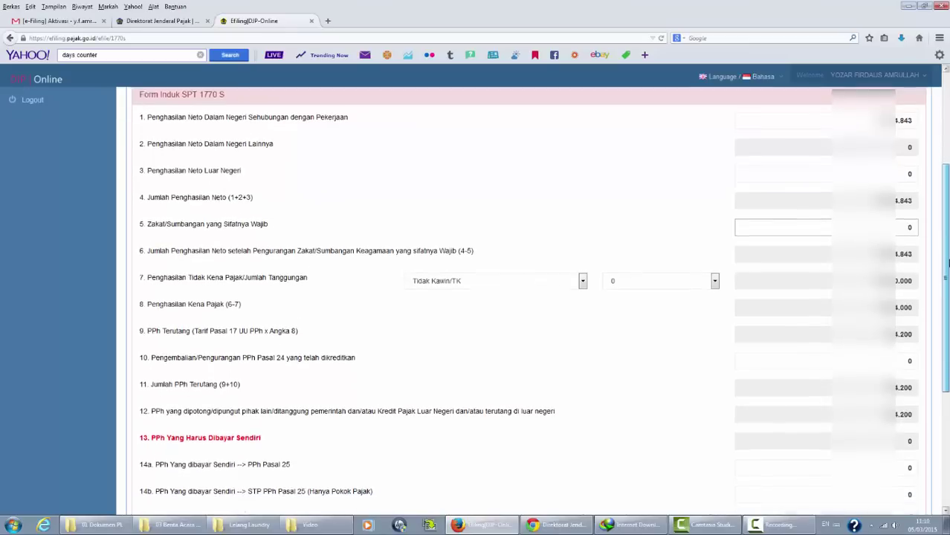
{"action": "scroll", "coordinate": [947, 275], "scroll_direction": "down", "scroll_amount": 1}
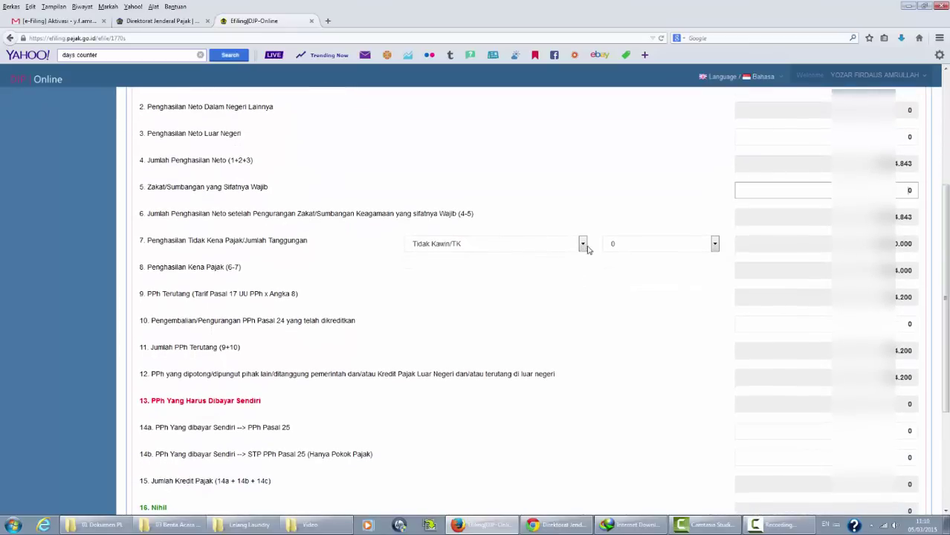
{"action": "scroll", "coordinate": [541, 215], "scroll_direction": "down", "scroll_amount": 1}
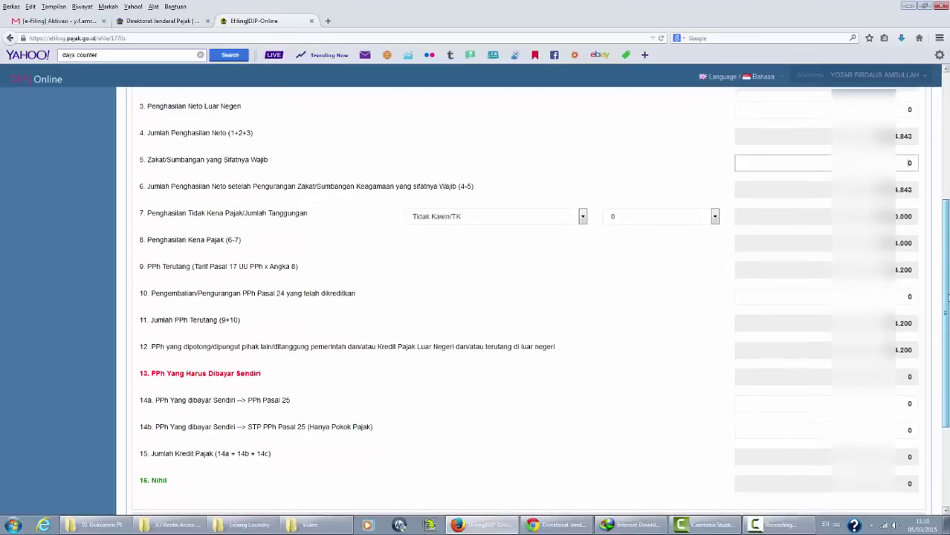
{"action": "left_click", "coordinate": [584, 216]}
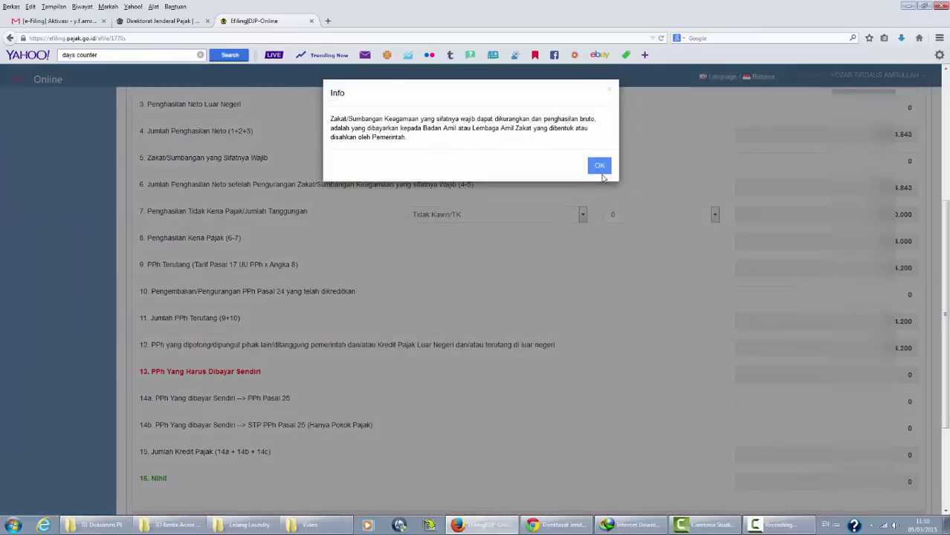
{"action": "left_click", "coordinate": [600, 161]}
{"action": "left_click_drag", "start_coordinate": [946, 238], "coordinate": [947, 297]}
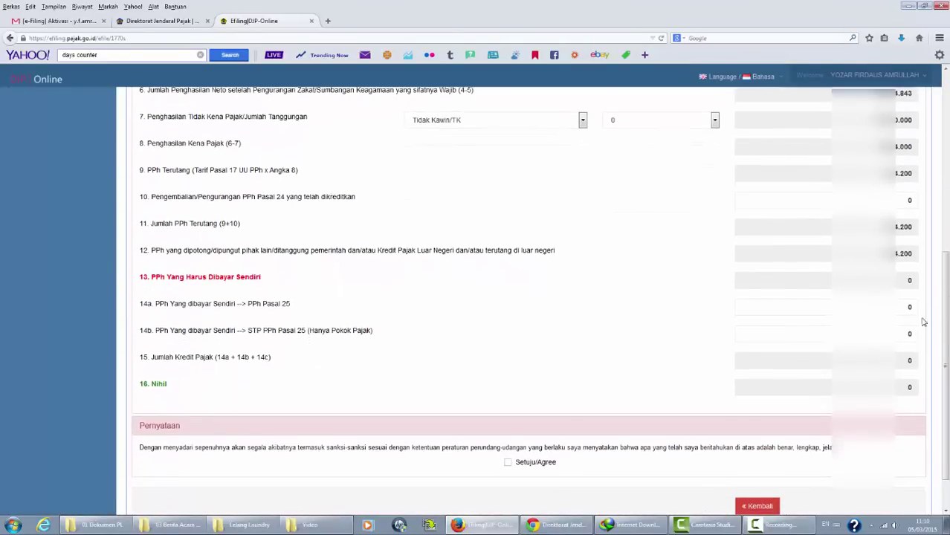
{"action": "scroll", "coordinate": [921, 321], "scroll_direction": "down", "scroll_amount": 2}
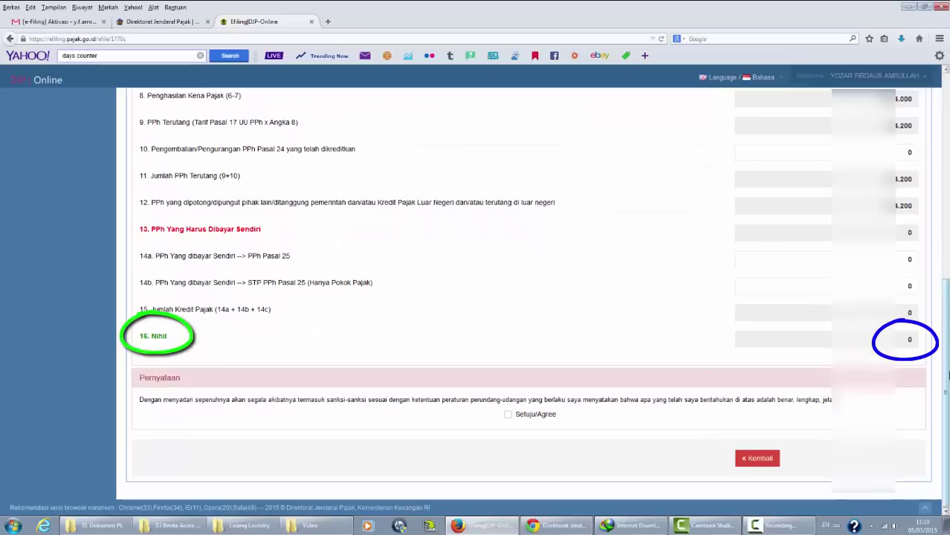
Accept the declaration and save the return, confirming the save.
{"action": "left_click", "coordinate": [508, 415]}
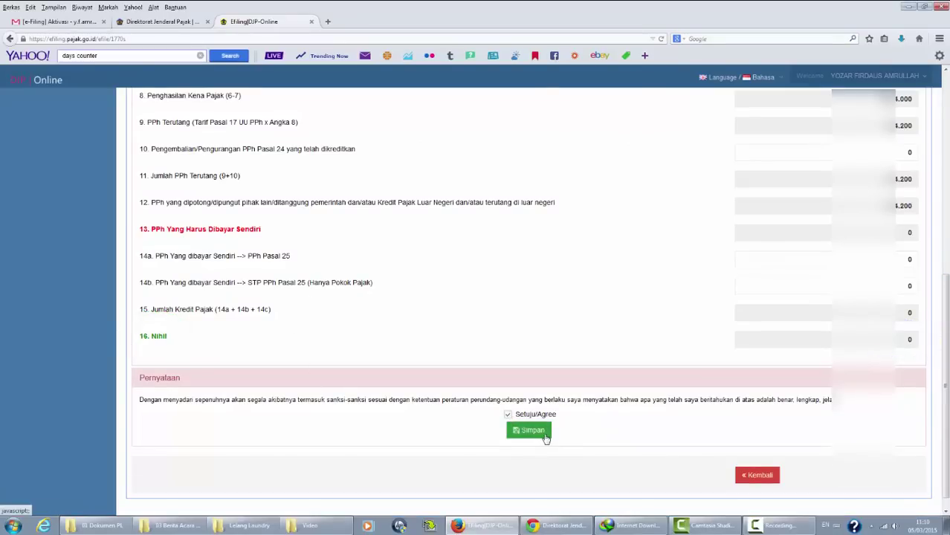
{"action": "left_click", "coordinate": [545, 437]}
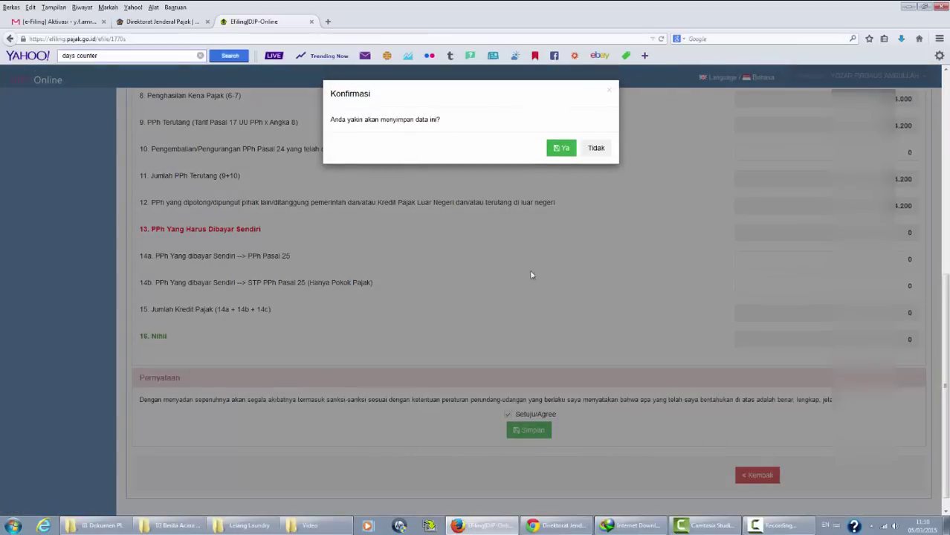
{"action": "left_click", "coordinate": [562, 149]}
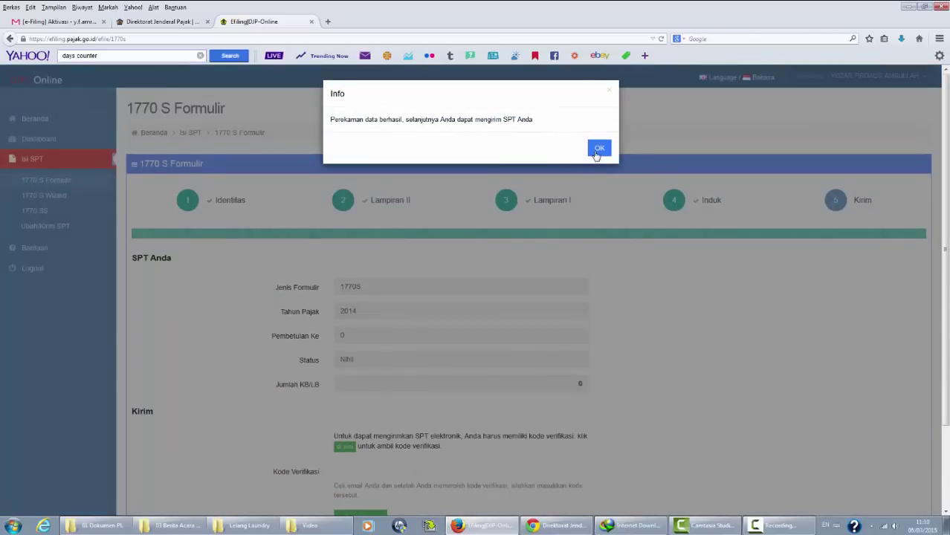
{"action": "left_click", "coordinate": [598, 150]}
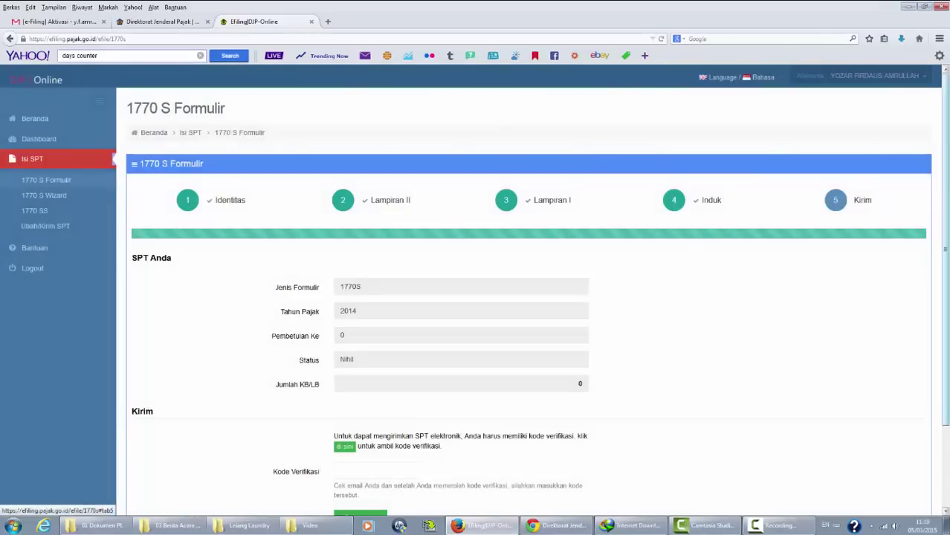
{"action": "left_click_drag", "start_coordinate": [948, 185], "coordinate": [949, 204]}
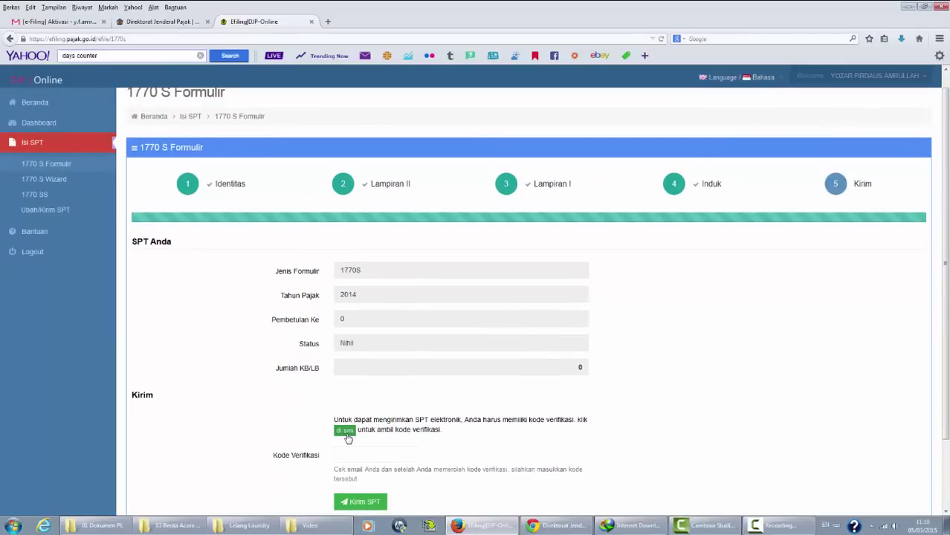
Request the verification code by email and open the Gmail inbox to find it.
{"action": "left_click", "coordinate": [345, 430]}
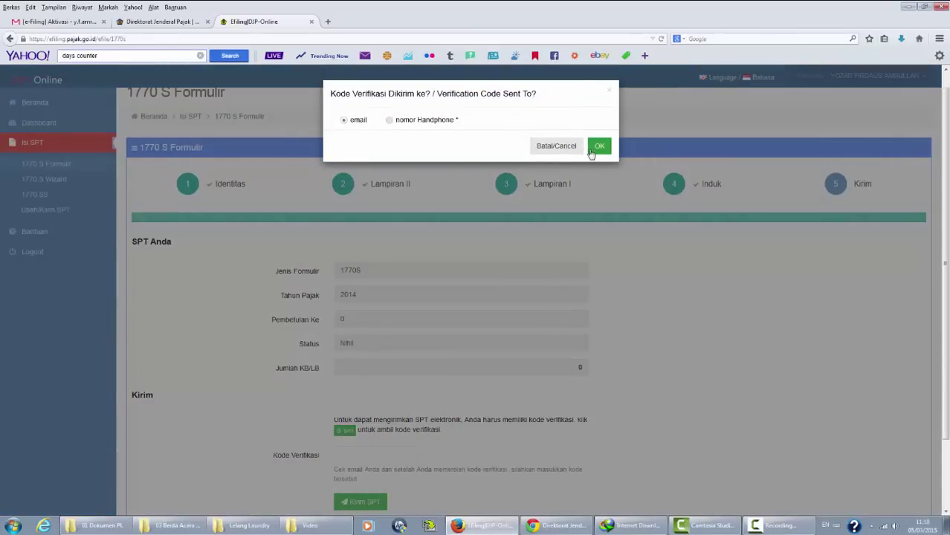
{"action": "left_click", "coordinate": [599, 149]}
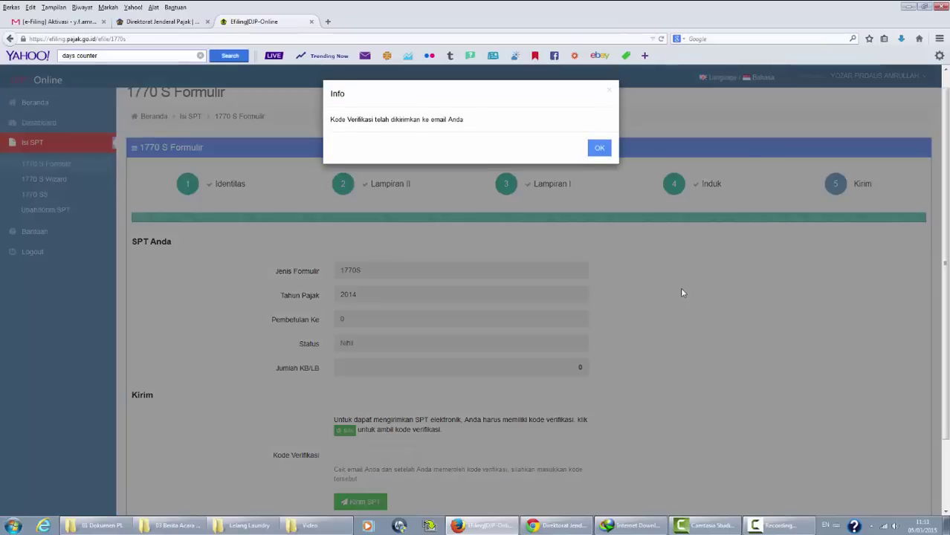
{"action": "left_click", "coordinate": [597, 151]}
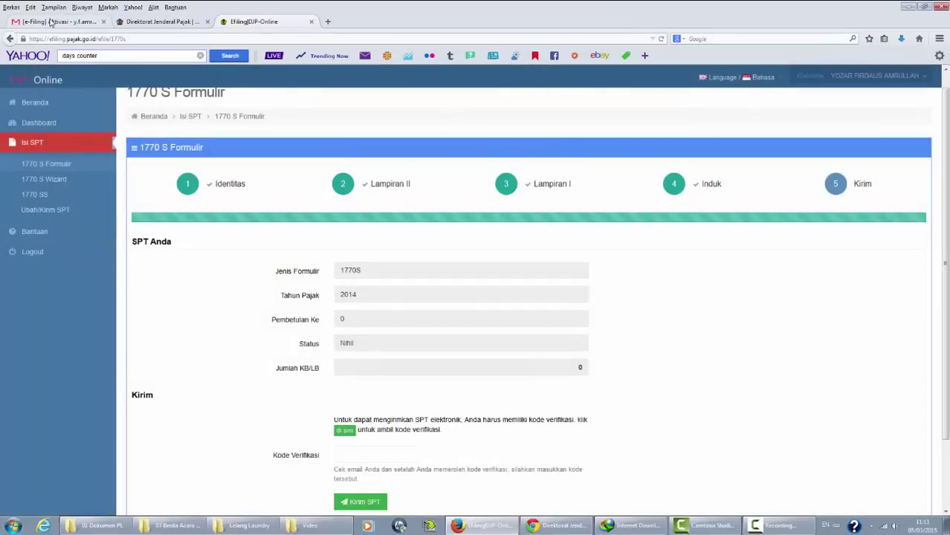
{"action": "left_click", "coordinate": [51, 22]}
{"action": "left_click", "coordinate": [48, 151]}
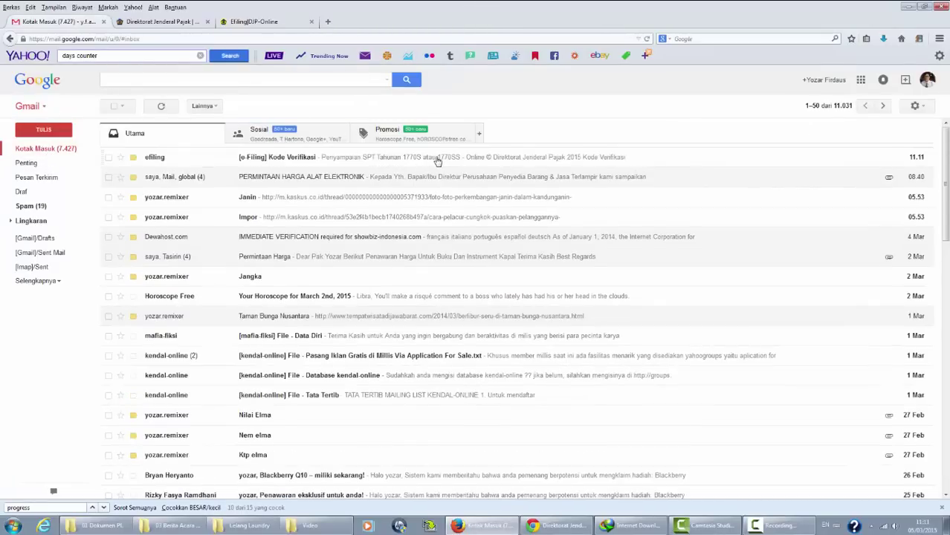
Copy the code from the '[e-Filing] Kode Verifikasi' email and return to the e-Filing tab.
{"action": "left_click", "coordinate": [439, 160]}
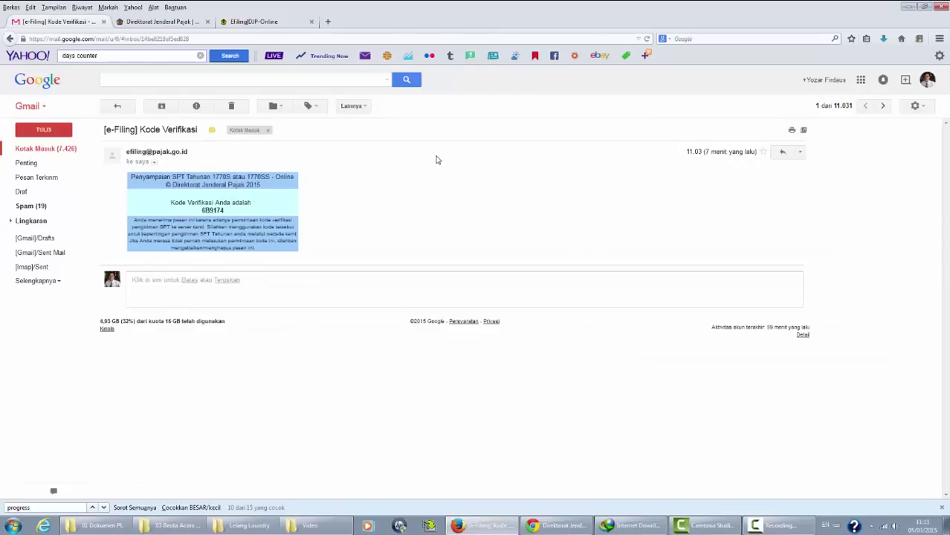
{"action": "double_click", "coordinate": [211, 211]}
{"action": "right_click", "coordinate": [212, 212]}
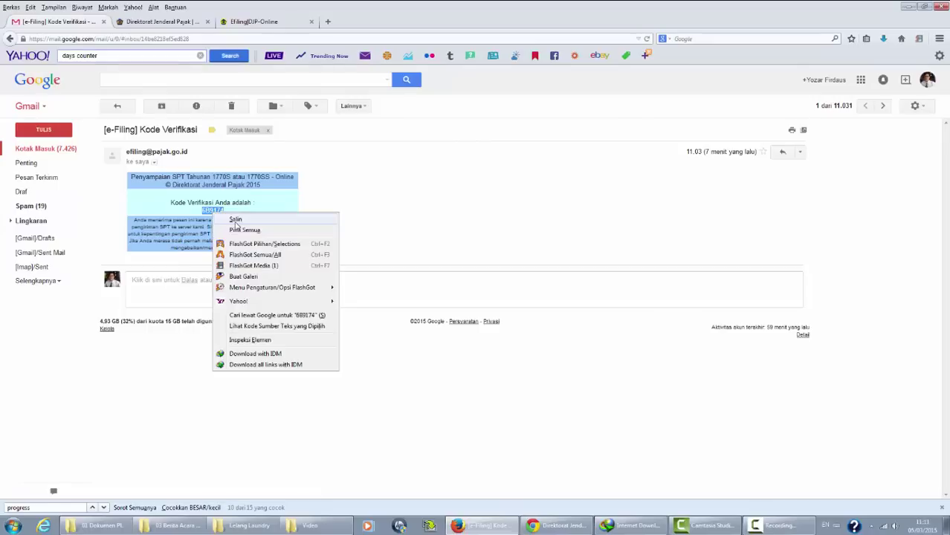
{"action": "left_click", "coordinate": [238, 219]}
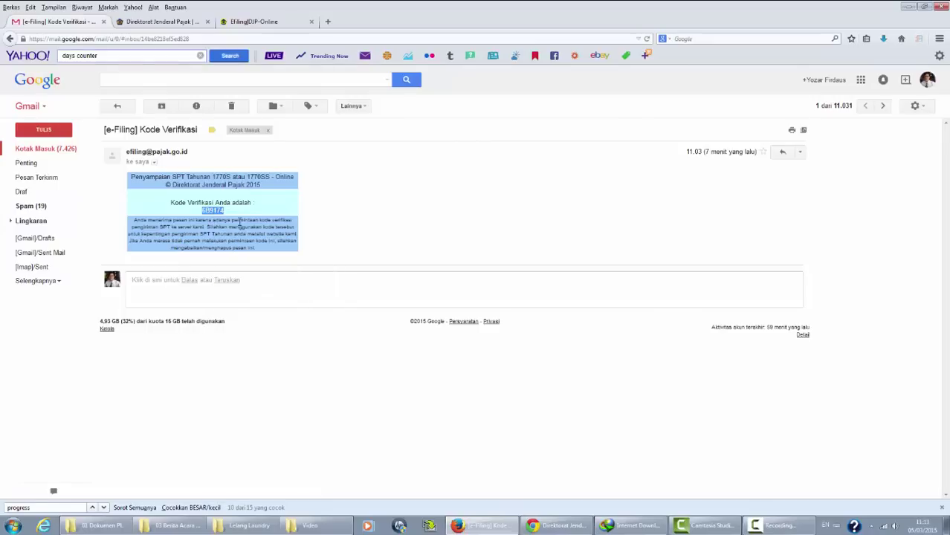
{"action": "left_click", "coordinate": [265, 23]}
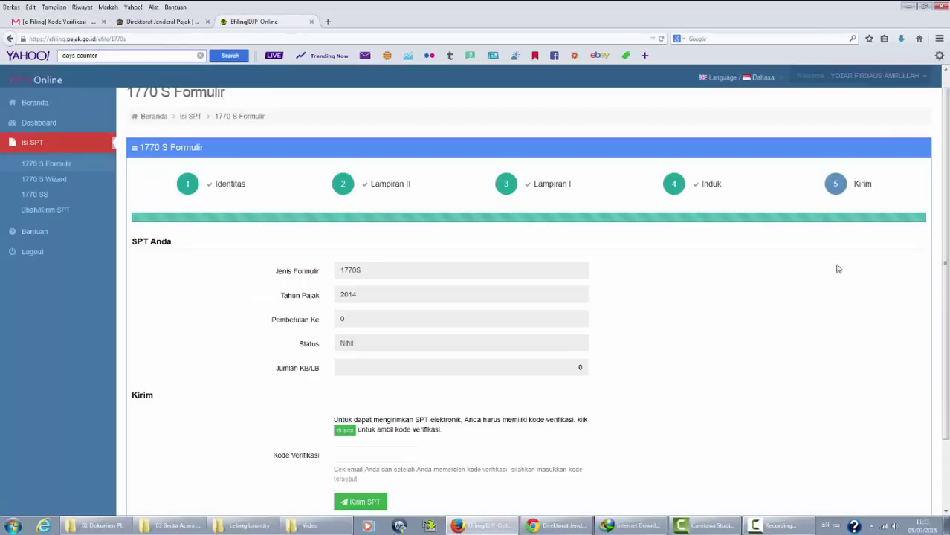
Paste the code into Kode Verifikasi, send the SPT, and rate the service Puas.
{"action": "scroll", "coordinate": [836, 267], "scroll_direction": "down", "scroll_amount": 1}
{"action": "right_click", "coordinate": [397, 412]}
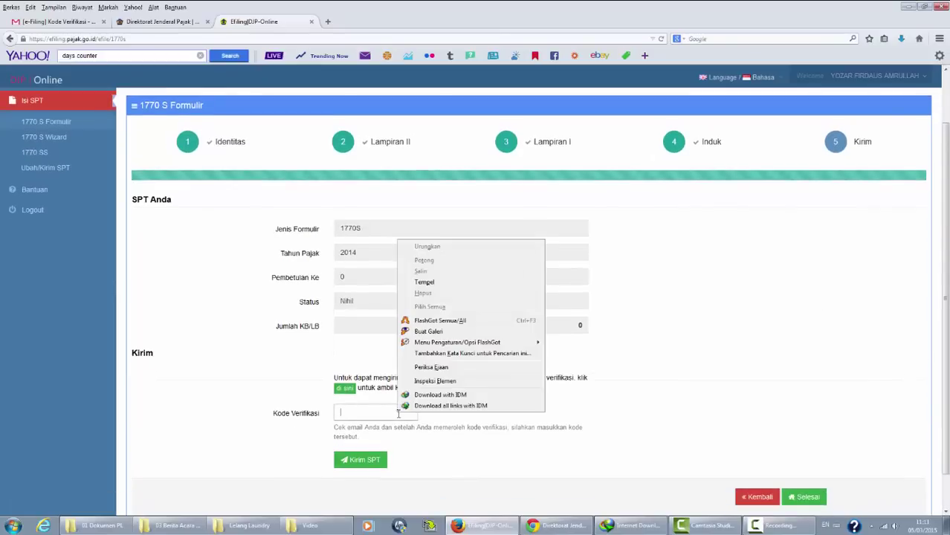
{"action": "left_click", "coordinate": [461, 282]}
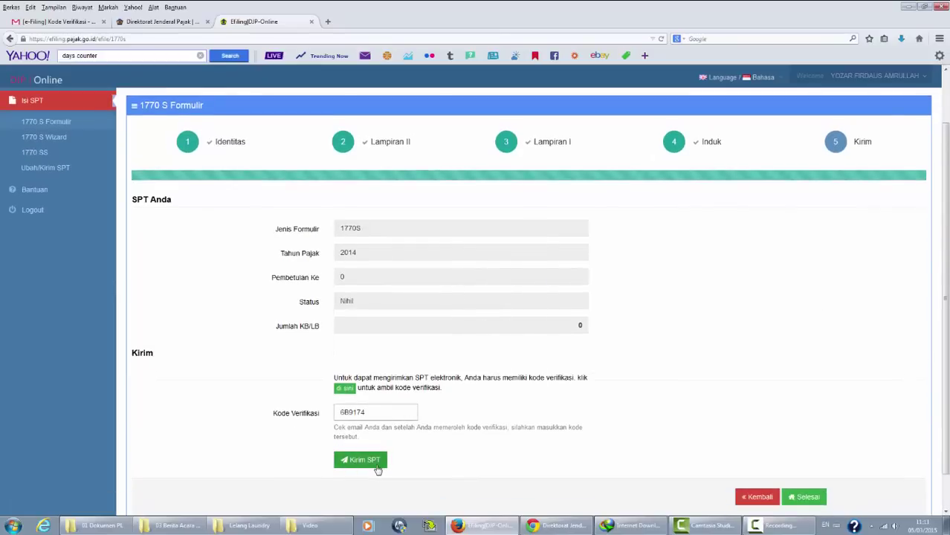
{"action": "left_click", "coordinate": [362, 460]}
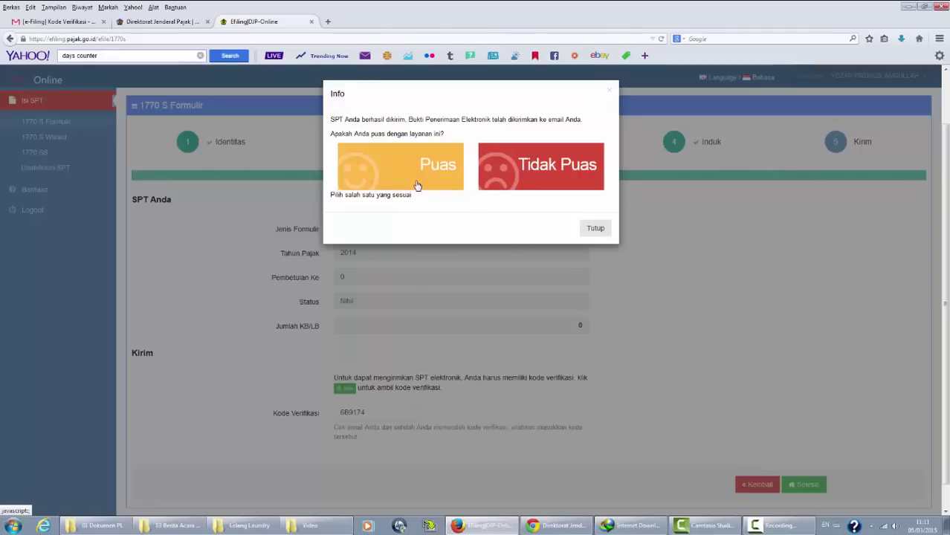
{"action": "left_click", "coordinate": [417, 185]}
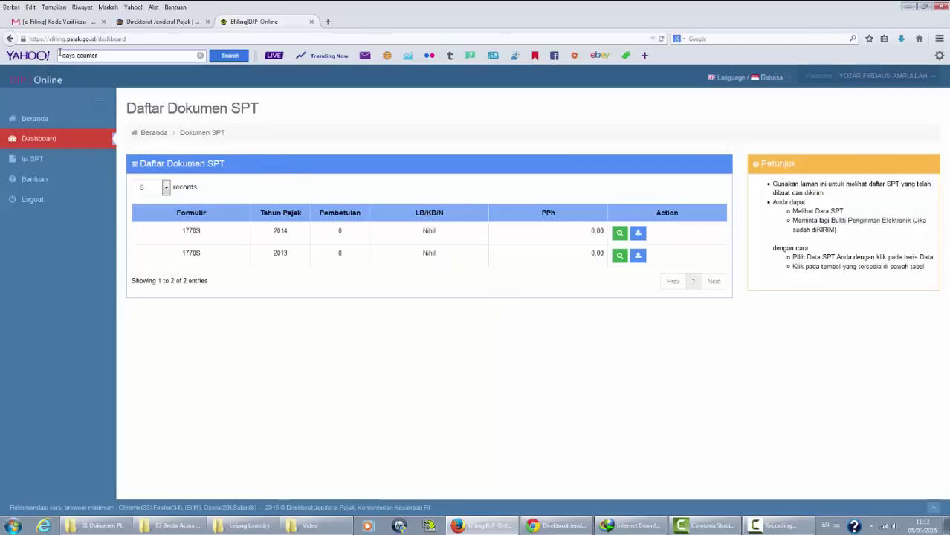
{"action": "left_click", "coordinate": [68, 26]}
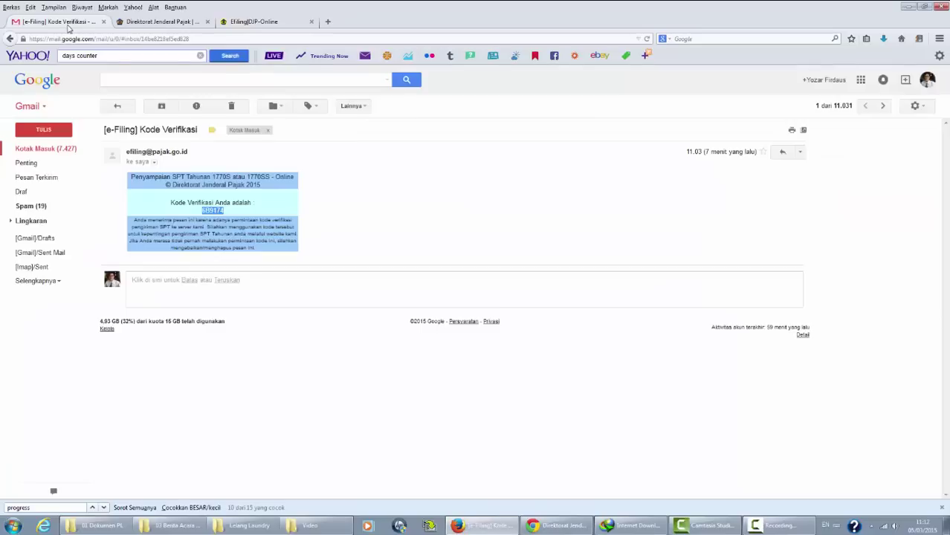
{"action": "left_click", "coordinate": [48, 148]}
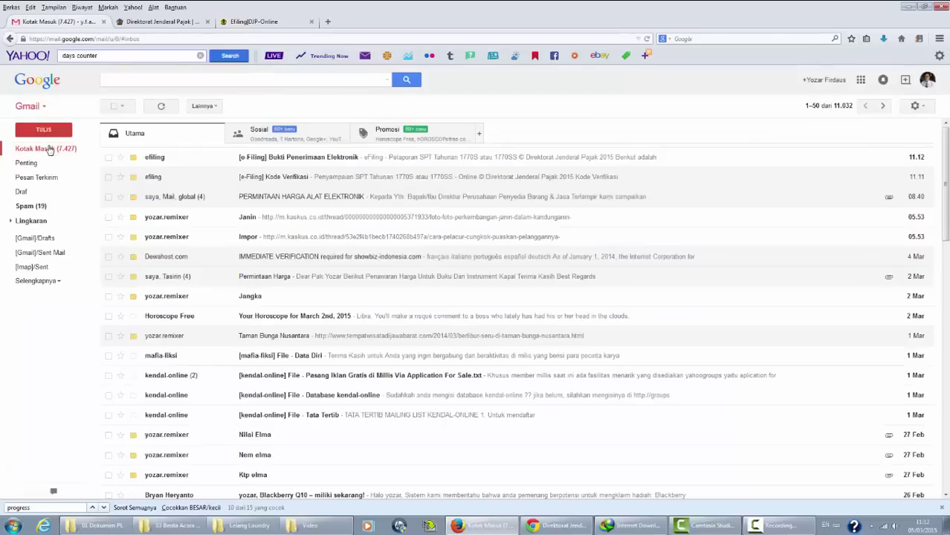
{"action": "left_click", "coordinate": [386, 162]}
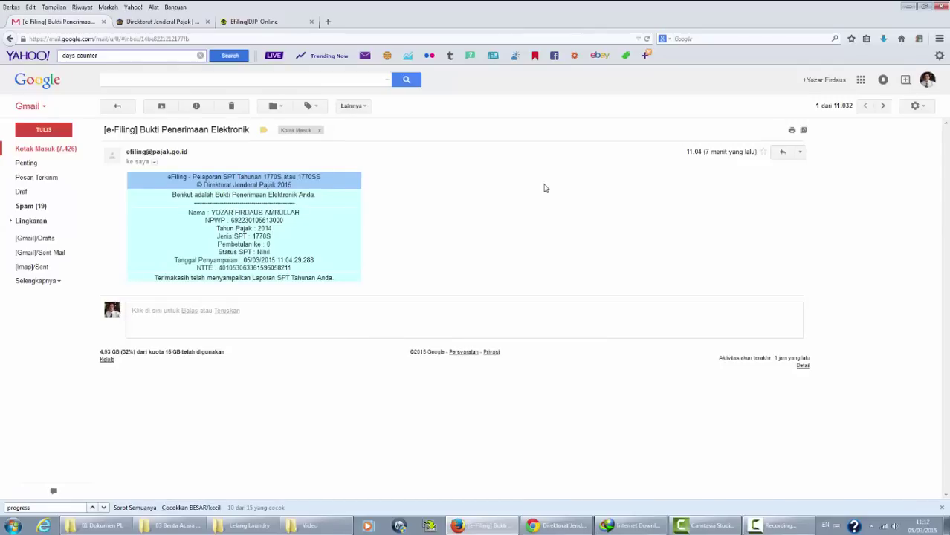
{"action": "left_click", "coordinate": [241, 22]}
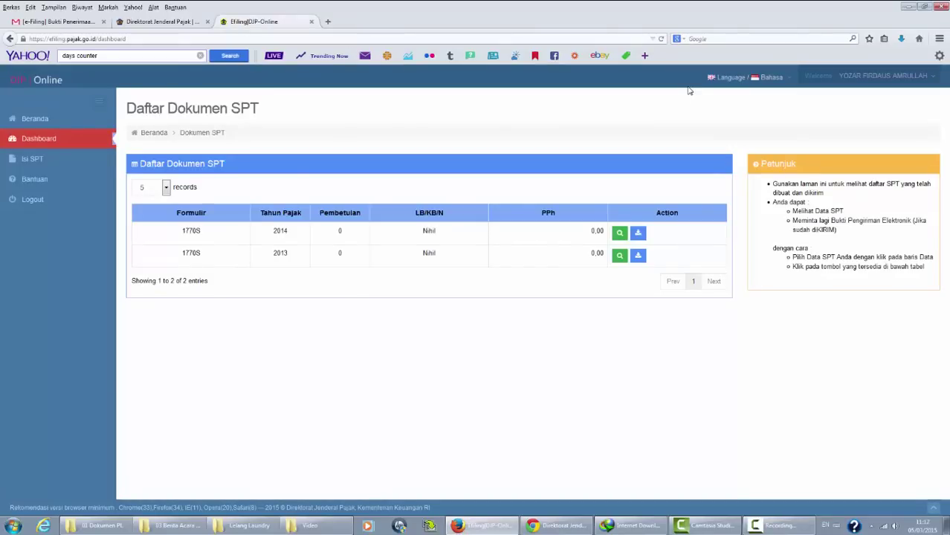